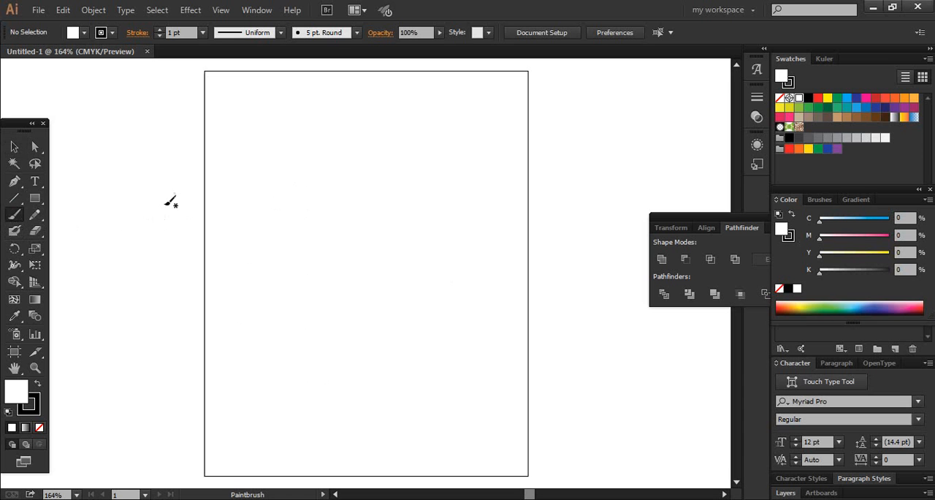
Step: Draw a two-point curved path with the Pen tool in the upper part of the artboard and delete it
click(14, 180)
click(260, 173)
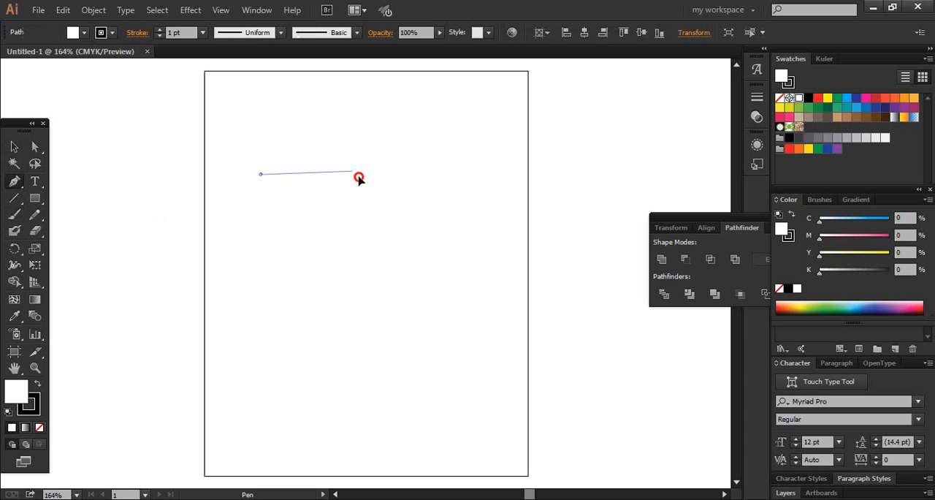
drag(353, 170, 381, 226)
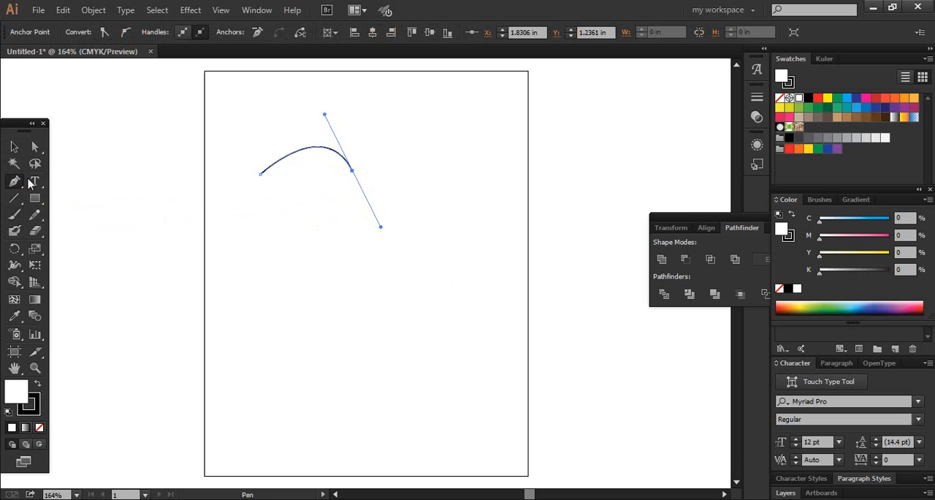
click(14, 147)
drag(397, 215, 255, 107)
key(Delete)
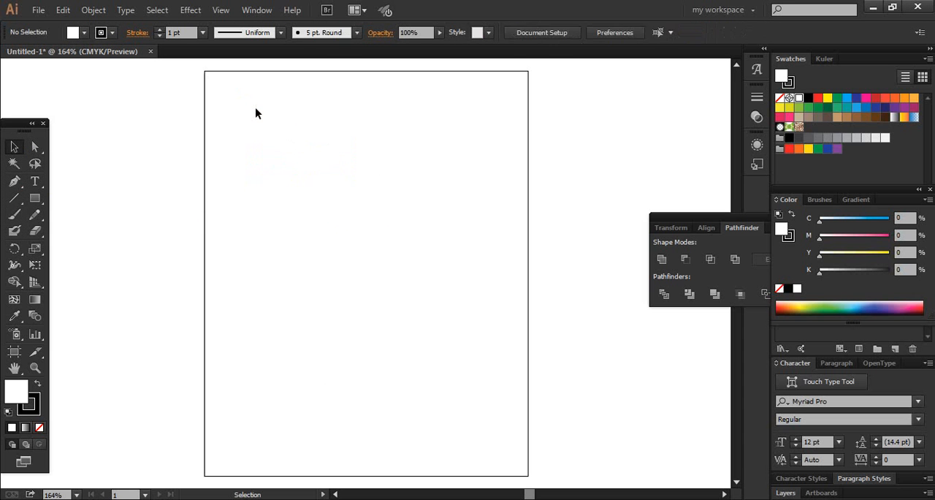
Step: Paint a long wavy freehand stroke across the artboard with the Paintbrush and the 5 pt. Round brush, and delete it
click(15, 213)
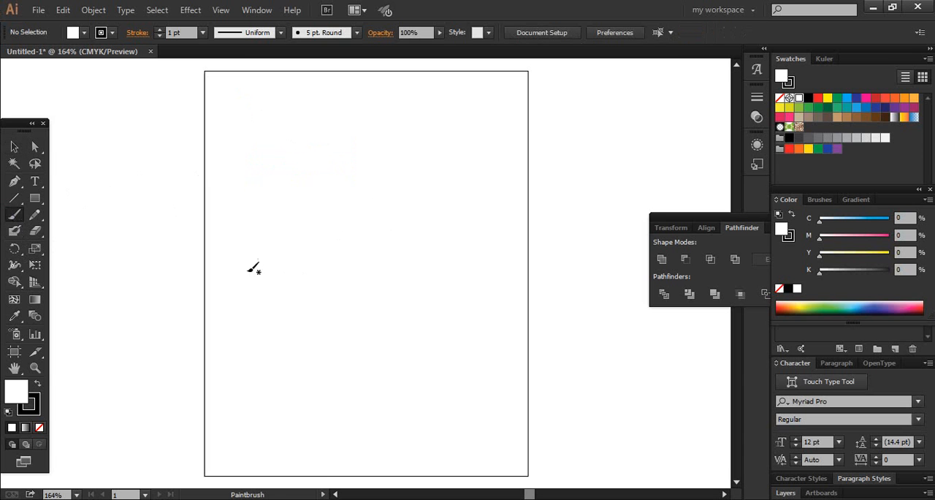
mouse_move(217, 198)
mouse_down()
mouse_move(249, 150)
mouse_move(340, 162)
mouse_up()
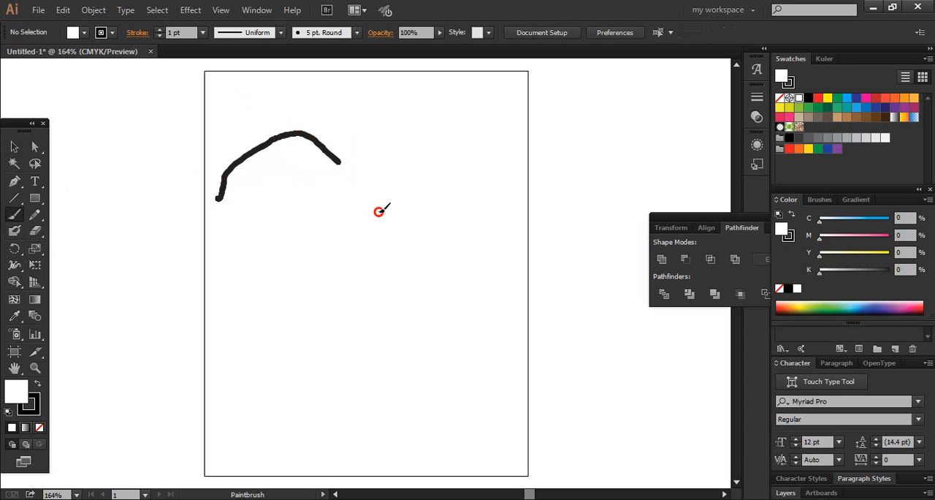
mouse_move(379, 211)
mouse_down()
mouse_move(411, 270)
mouse_move(446, 179)
mouse_move(478, 241)
mouse_move(438, 352)
mouse_move(403, 381)
mouse_up()
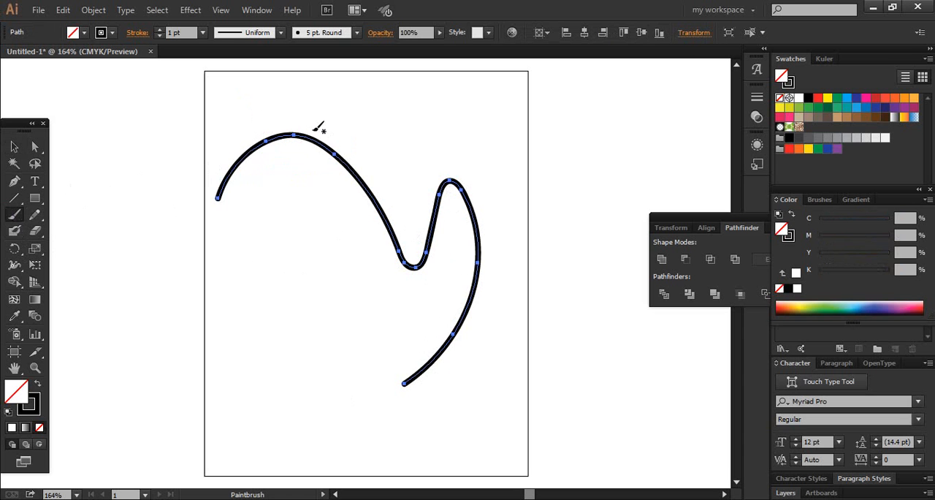
key(d)
key(Delete)
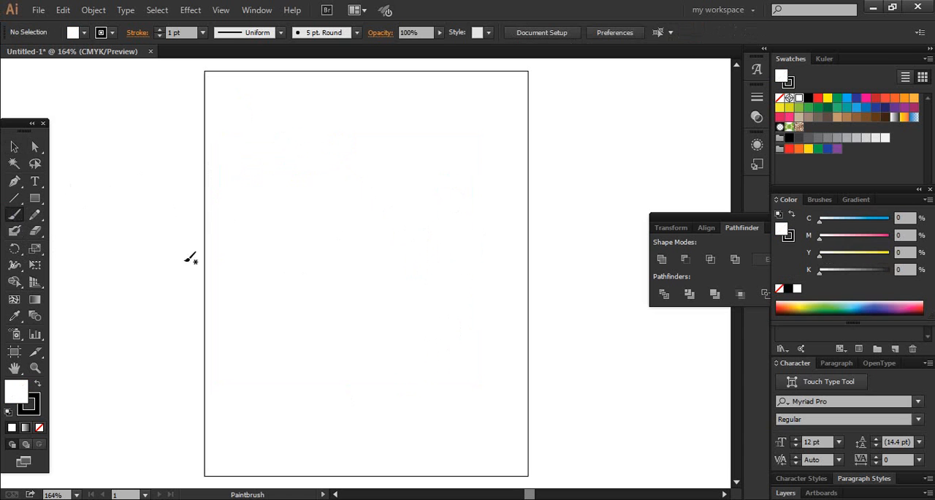
Step: Paint a shorter arched brush stroke across the upper half of the artboard and delete it
mouse_move(218, 220)
mouse_down()
mouse_move(285, 148)
mouse_move(334, 150)
mouse_move(405, 241)
mouse_up()
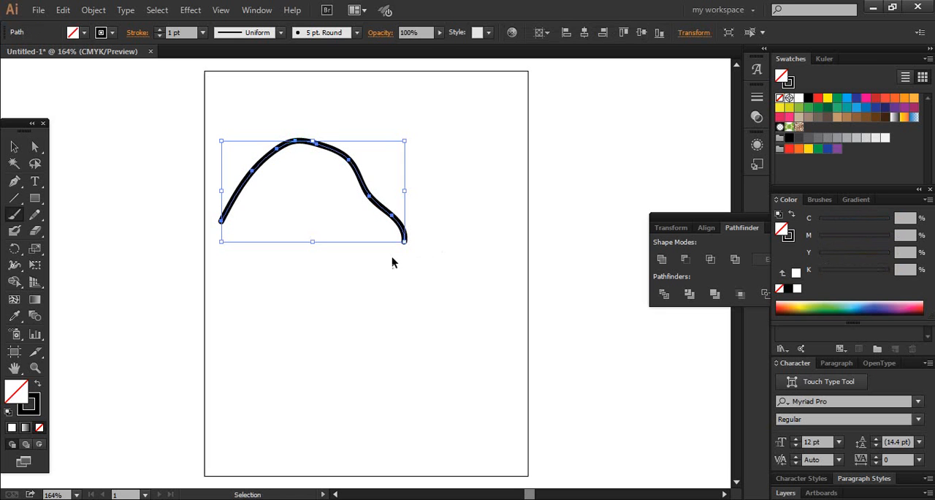
key(d)
key(Delete)
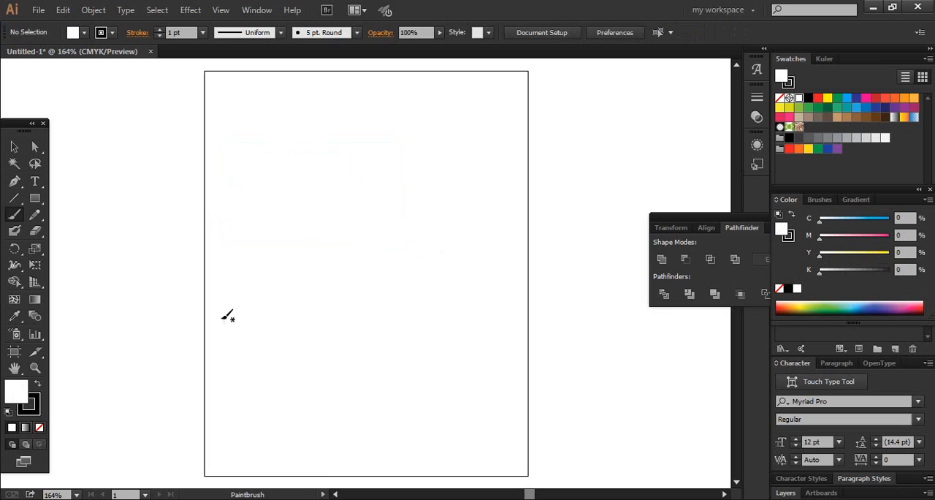
Step: Hand-letter a four-letter name in capitals across the upper artboard with the 5 pt. Round brush, undoing the stray stroke
mouse_move(263, 146)
mouse_down()
mouse_move(222, 247)
mouse_move(293, 249)
mouse_up()
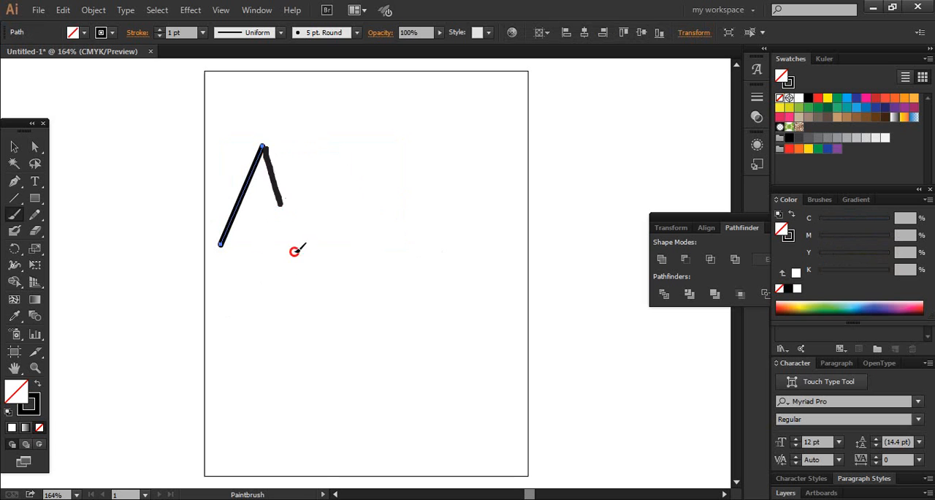
drag(235, 208, 289, 200)
drag(307, 143, 306, 247)
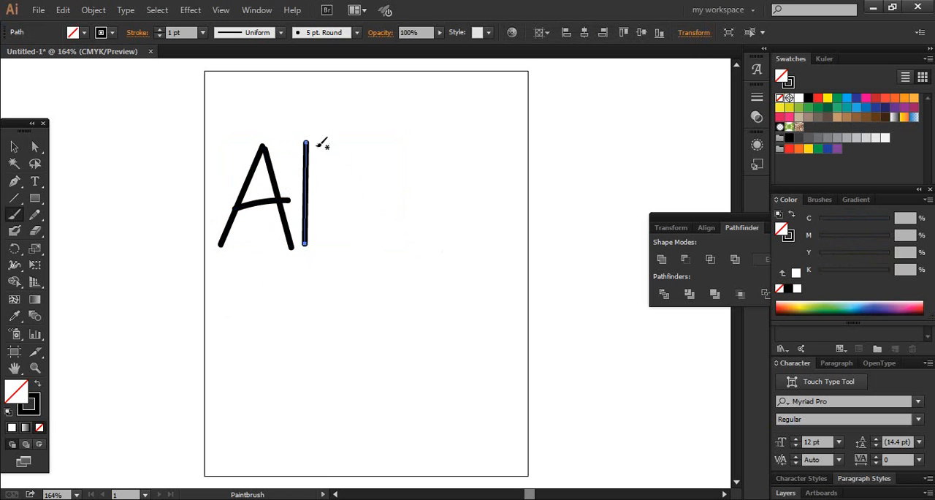
drag(302, 143, 329, 180)
mouse_move(329, 180)
mouse_down()
mouse_move(365, 127)
mouse_move(354, 180)
mouse_up()
key(ctrl+z)
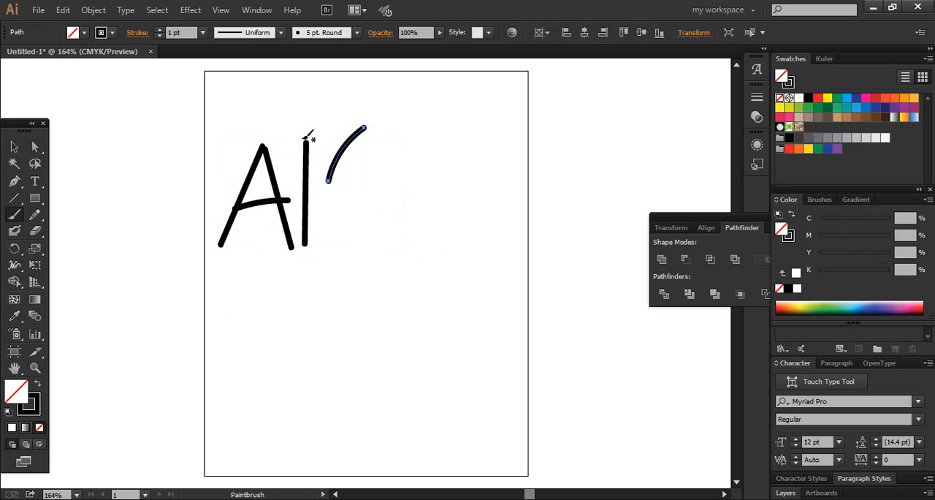
key(ctrl+shift+a)
drag(297, 121, 339, 174)
drag(367, 122, 371, 292)
drag(412, 120, 415, 216)
mouse_move(447, 121)
mouse_down()
mouse_move(469, 109)
mouse_move(503, 134)
mouse_move(480, 124)
mouse_move(465, 176)
mouse_move(481, 246)
mouse_up()
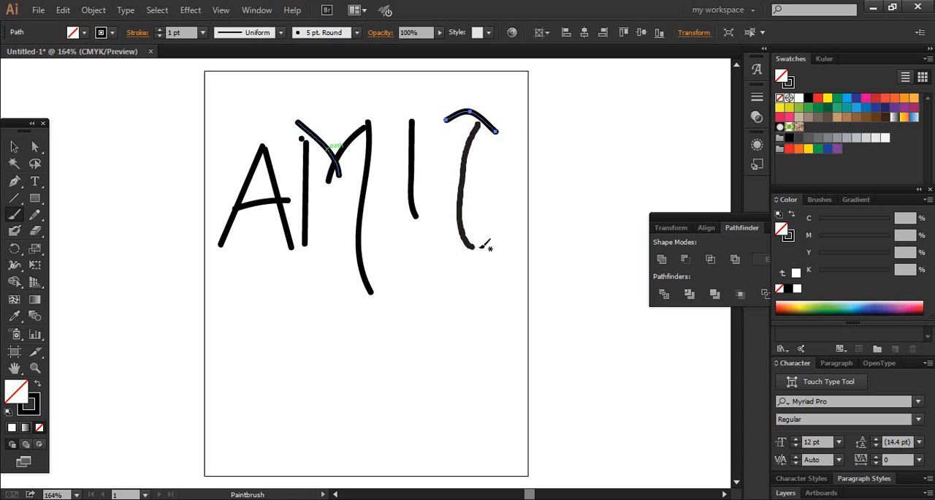
Step: Turn off Keep Selected in the Paintbrush tool options
double_click(16, 217)
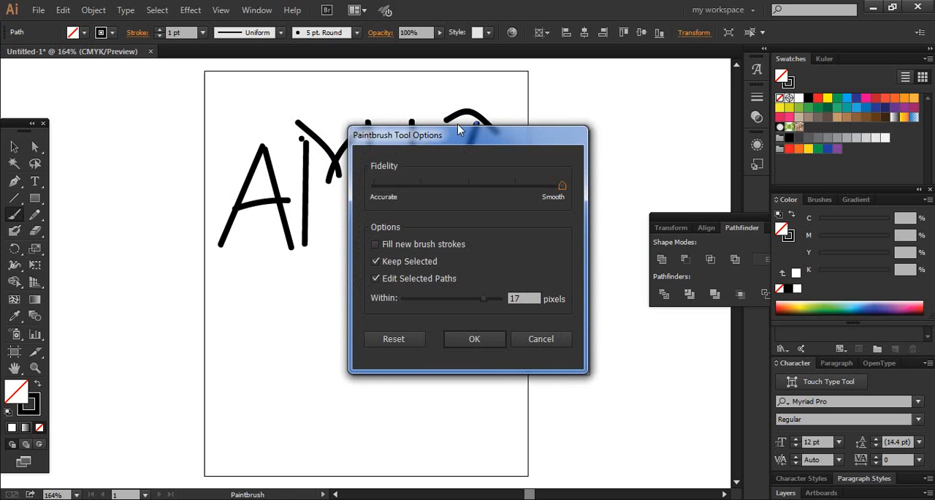
drag(459, 132, 586, 149)
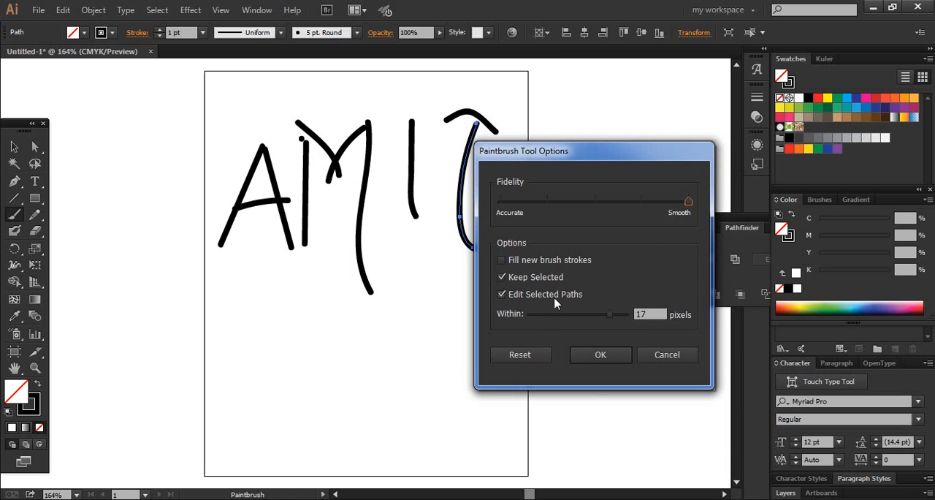
click(554, 279)
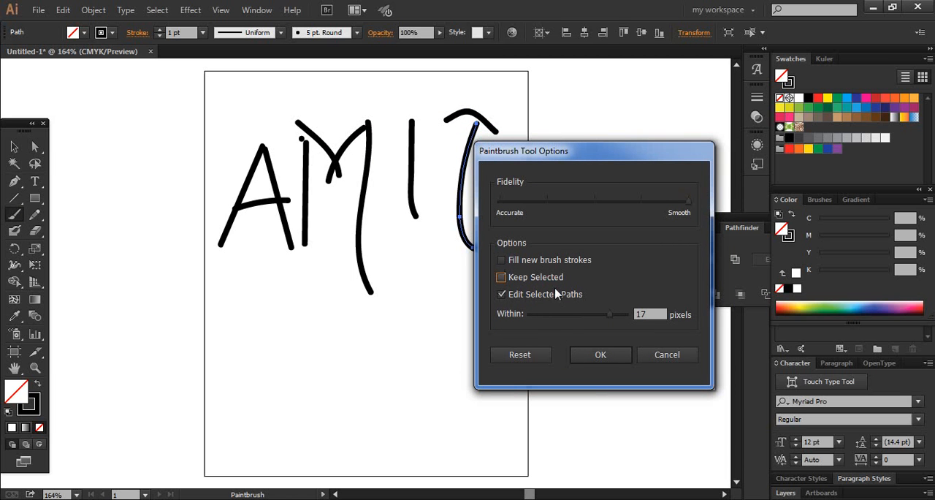
click(589, 350)
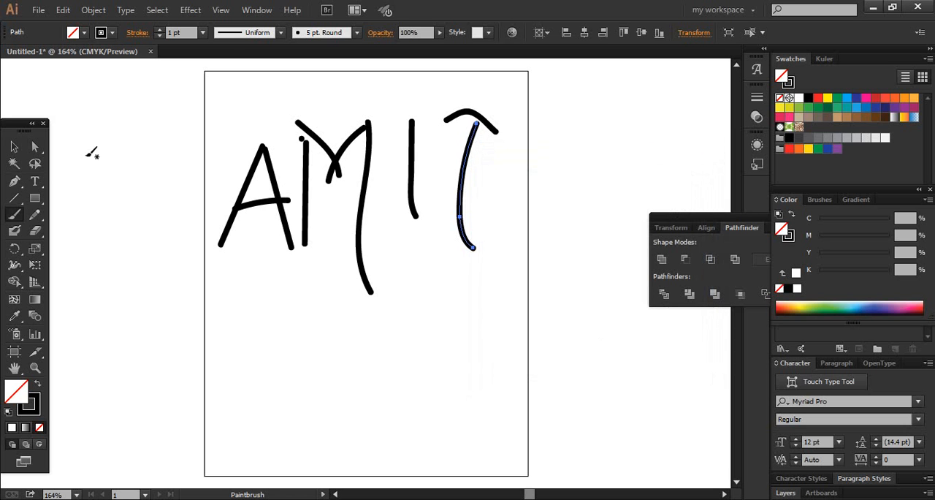
Step: Select all the hand-lettered strokes and delete them, keeping the Paintbrush active
key(v)
key(ctrl+a)
key(b)
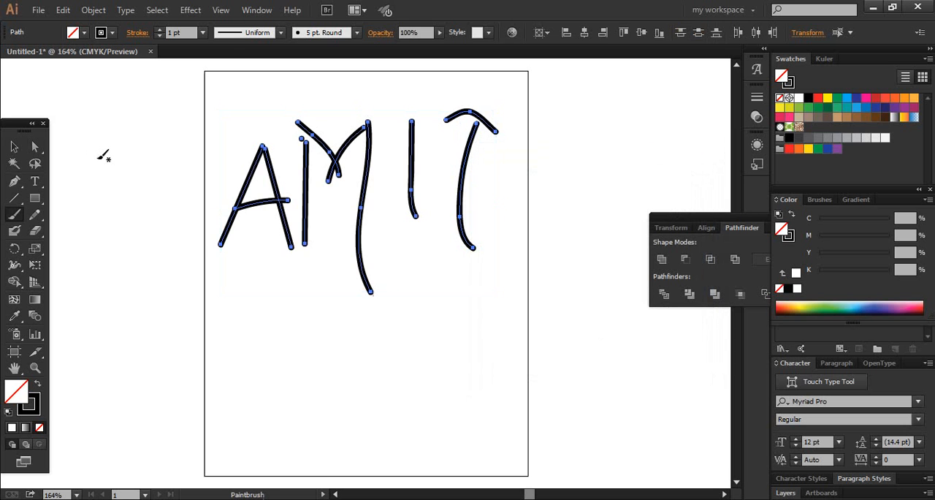
key(Delete)
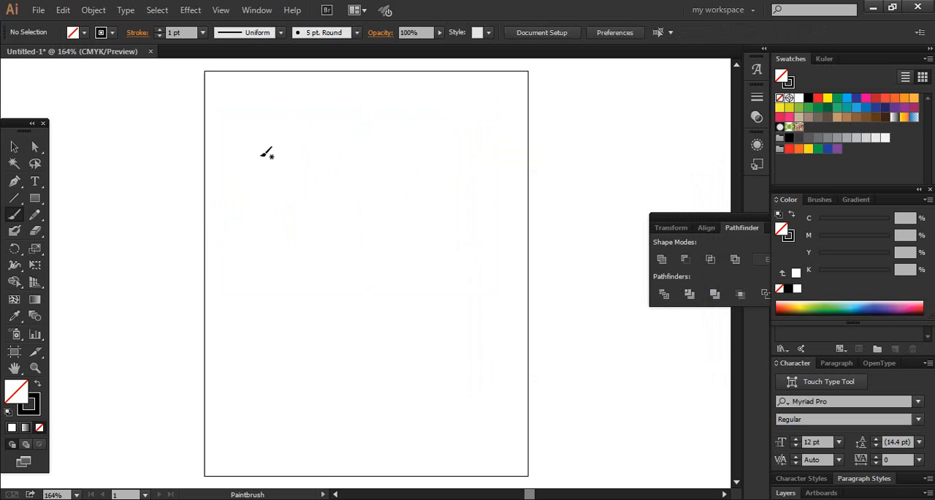
Step: Display the brushes available in the document
click(260, 11)
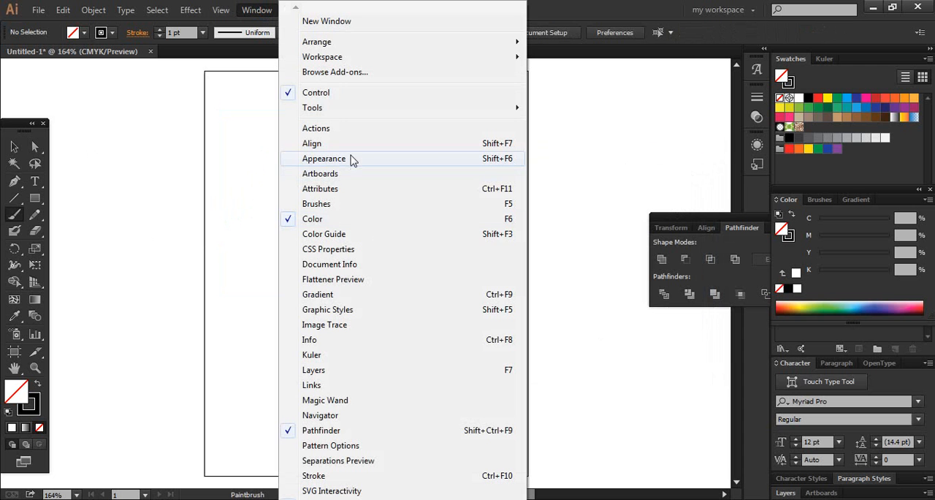
click(365, 204)
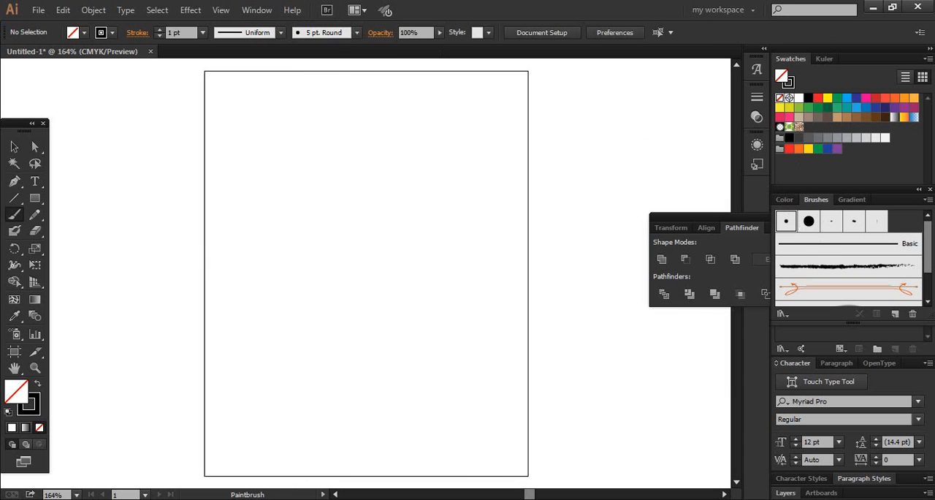
Step: Review the types offered for a new brush and cancel without creating one
click(927, 200)
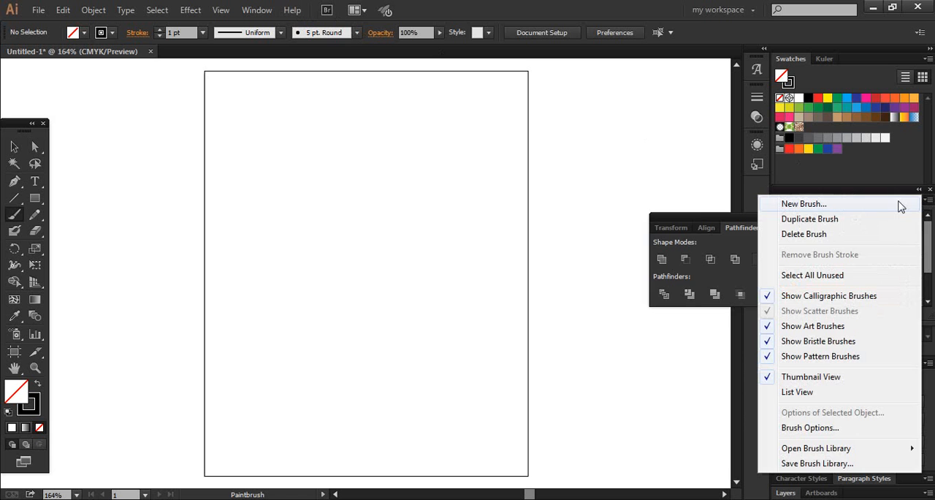
click(901, 207)
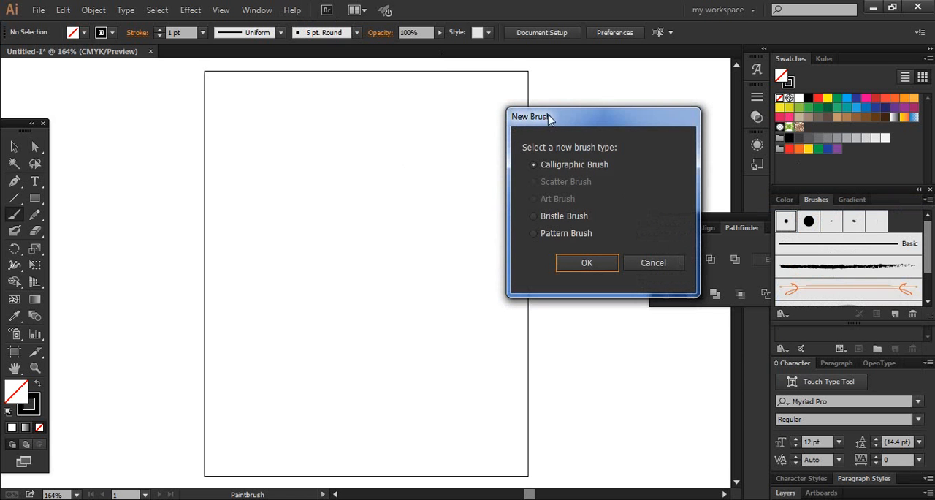
drag(549, 119, 384, 111)
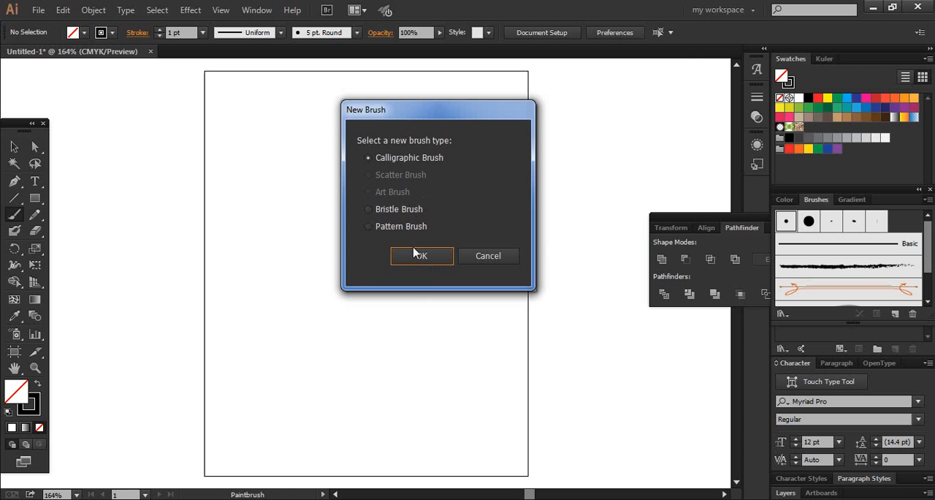
click(488, 256)
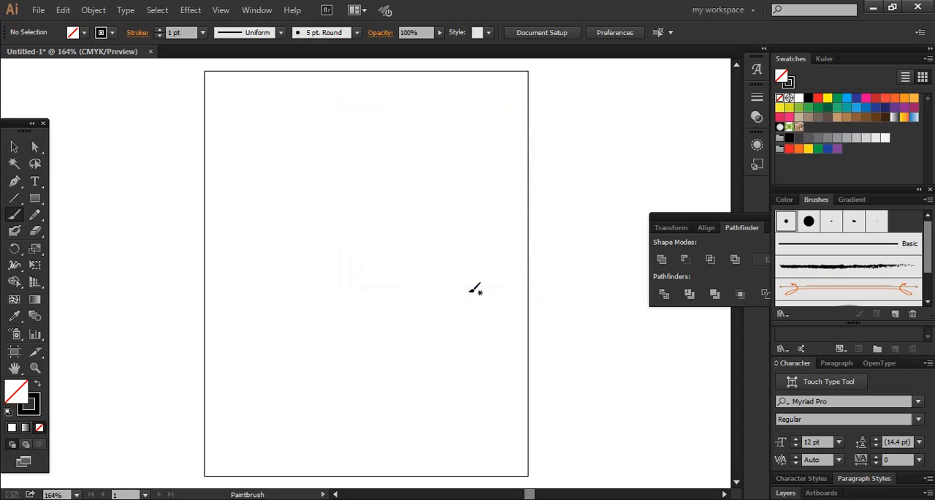
Step: Create a new calligraphic brush named Calligraphic Brush 1 with 69% roundness and a 68 pt size
click(928, 200)
click(900, 202)
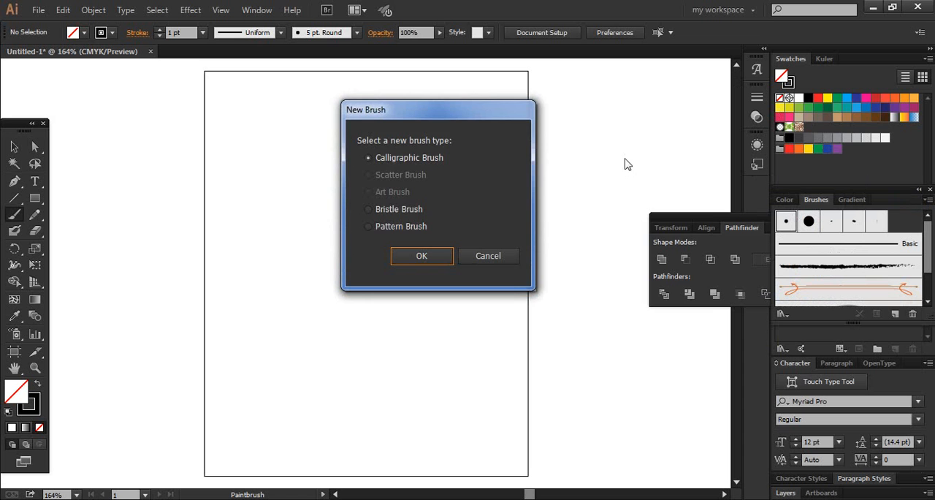
click(430, 255)
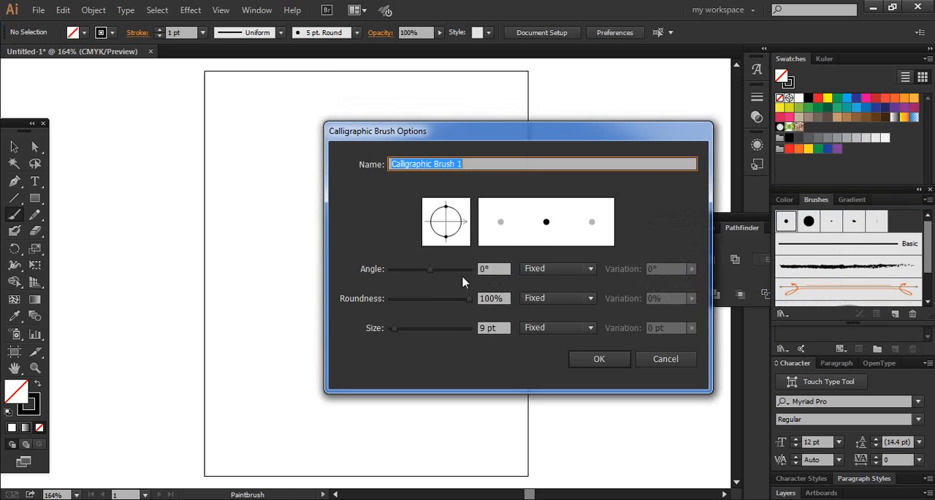
mouse_move(404, 334)
mouse_down()
mouse_move(420, 330)
mouse_move(412, 302)
mouse_move(446, 301)
mouse_up()
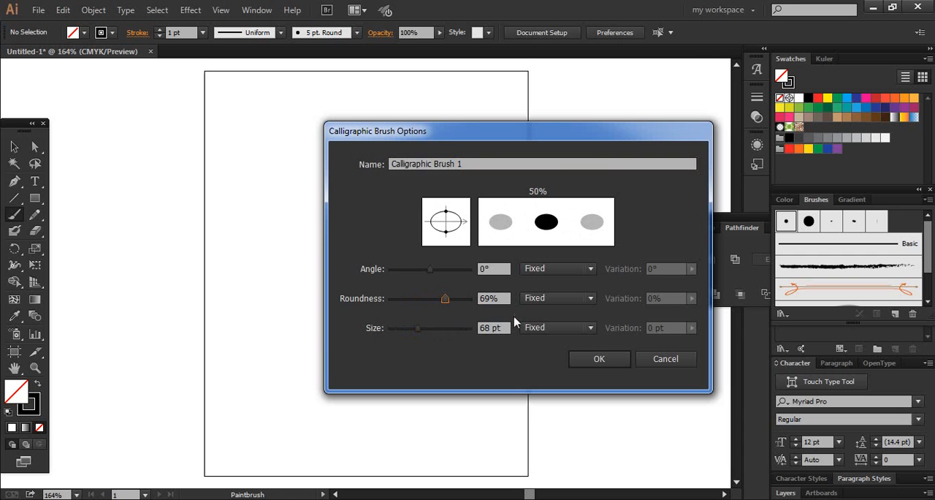
click(607, 358)
Step: Paint a thick arched test stroke with the new calligraphic brush in the middle of the artboard and delete it
mouse_move(304, 314)
mouse_down()
mouse_move(325, 205)
mouse_move(360, 205)
mouse_move(472, 300)
mouse_move(499, 300)
mouse_up()
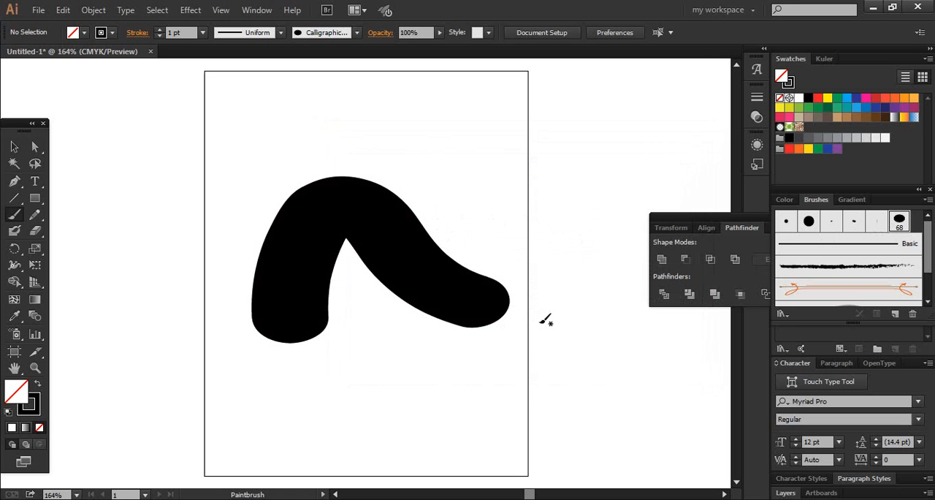
key(v)
click(508, 308)
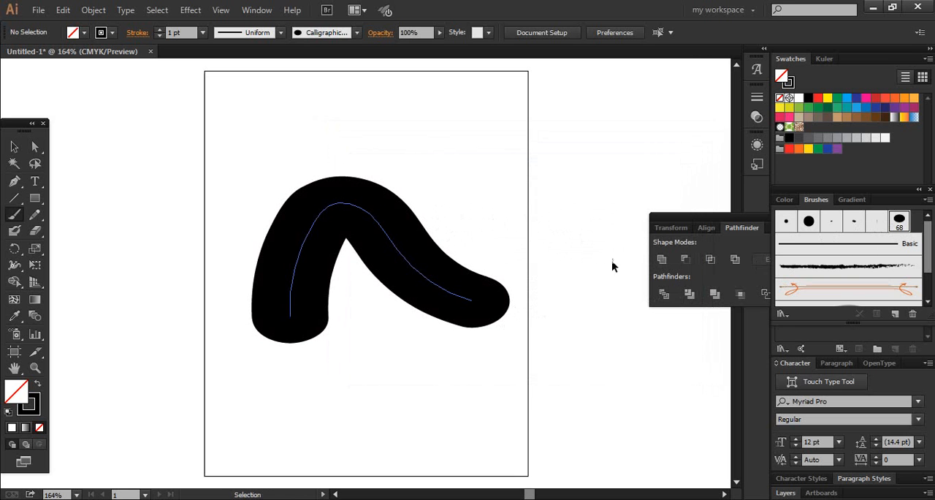
key(Delete)
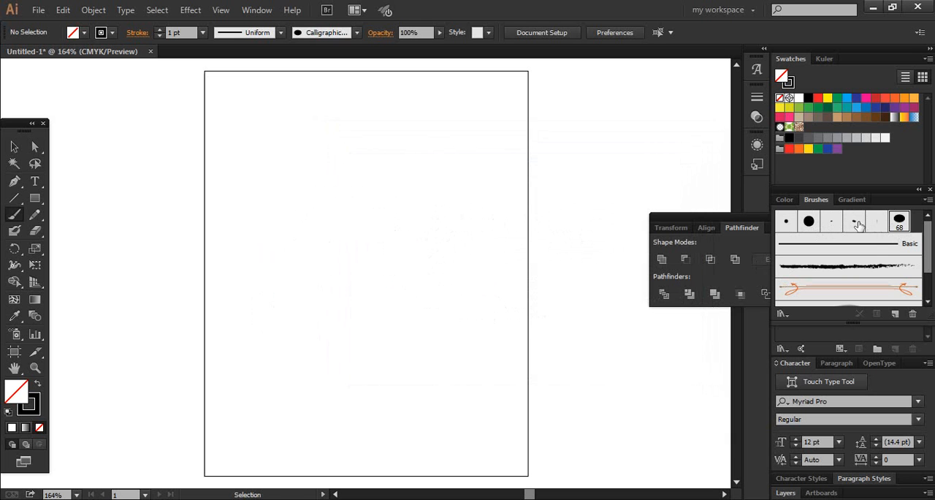
Step: Switch to the 5 pt. Oval brush, paint an arched test stroke, and undo that stroke
click(856, 224)
mouse_move(263, 278)
mouse_down()
mouse_move(314, 214)
mouse_move(405, 295)
mouse_up()
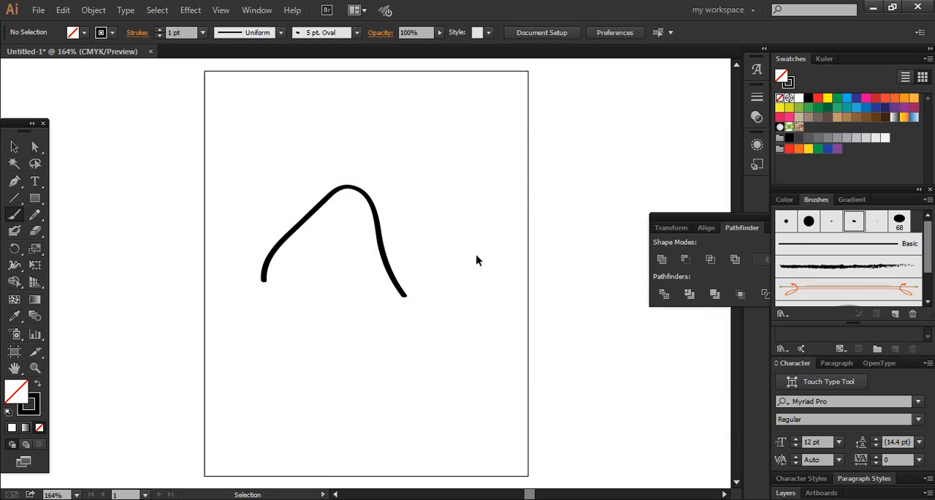
key(ctrl+z)
Step: Paint two tall opposing arcs forming a leaf-like outline with the oval brush, and undo both strokes
mouse_move(326, 119)
mouse_down()
mouse_move(304, 177)
mouse_move(378, 371)
mouse_up()
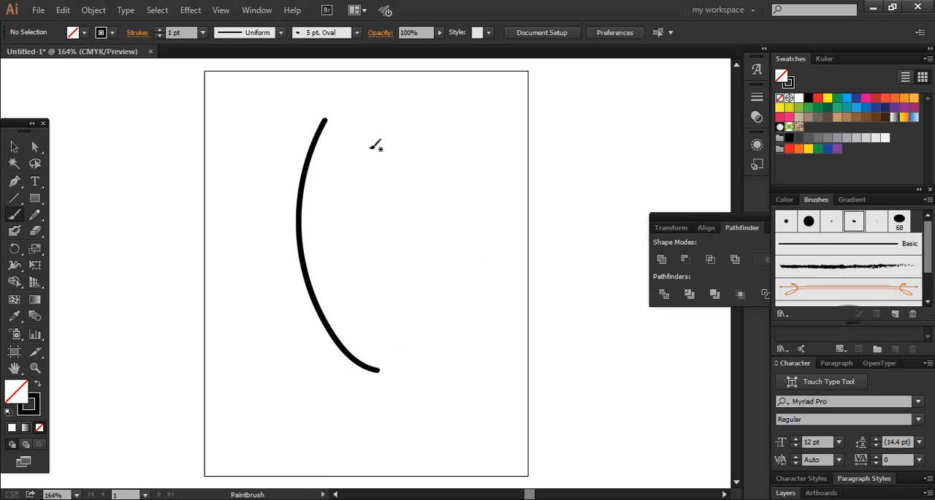
mouse_move(307, 116)
mouse_down()
mouse_move(334, 135)
mouse_move(376, 279)
mouse_move(365, 379)
mouse_up()
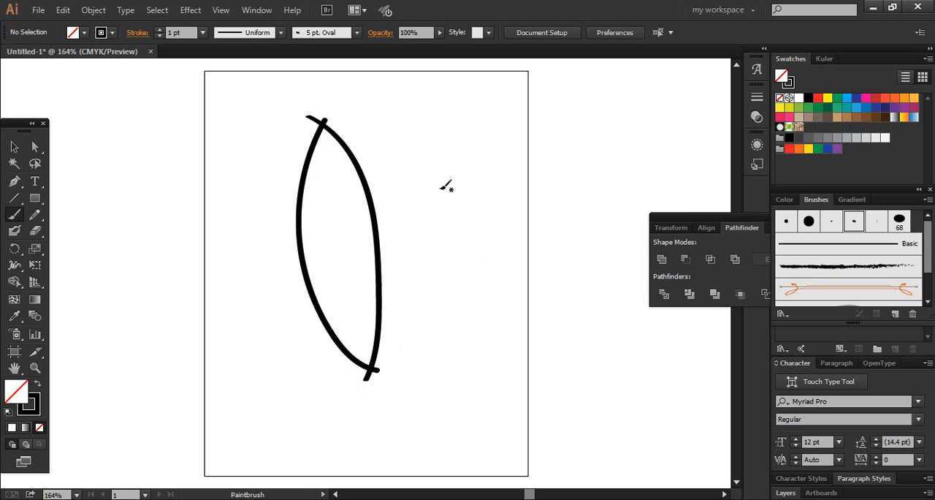
key(ctrl+z)
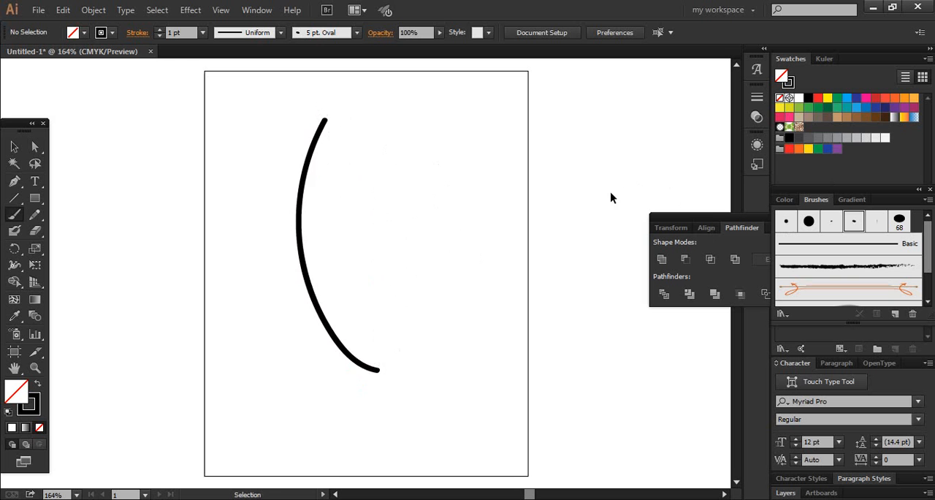
key(ctrl+z)
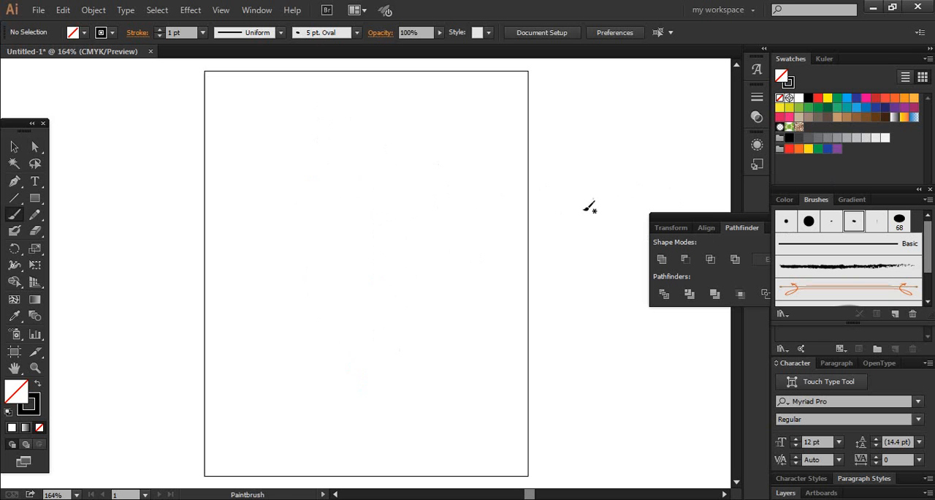
Step: Create a Round Point bristle brush named Bristle Brush 1 with size 5.21 mm, 67% bristle density and 40% paint opacity
click(925, 199)
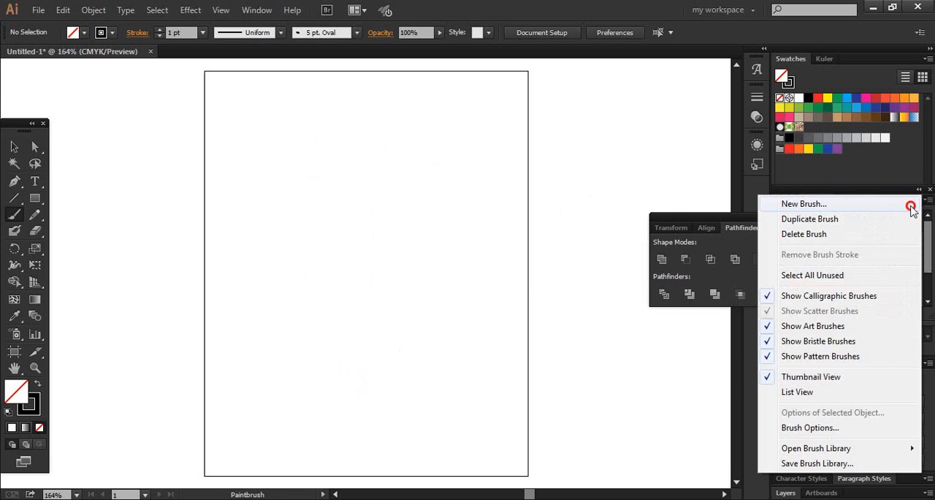
click(912, 209)
click(413, 212)
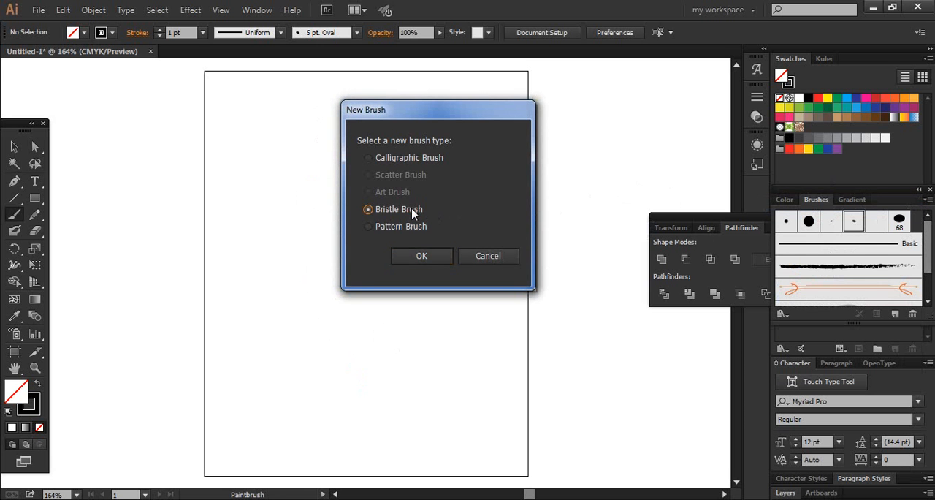
click(422, 255)
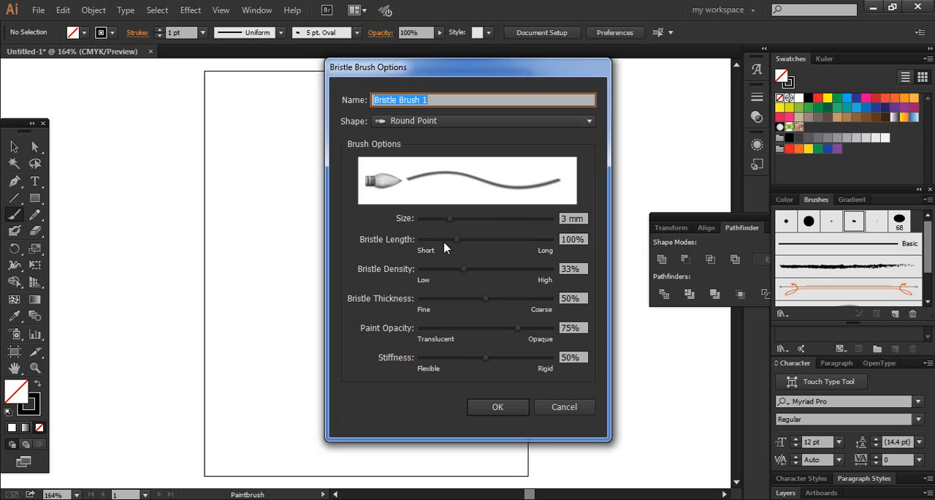
mouse_move(450, 219)
mouse_down()
mouse_move(495, 216)
mouse_move(484, 216)
mouse_move(481, 256)
mouse_up()
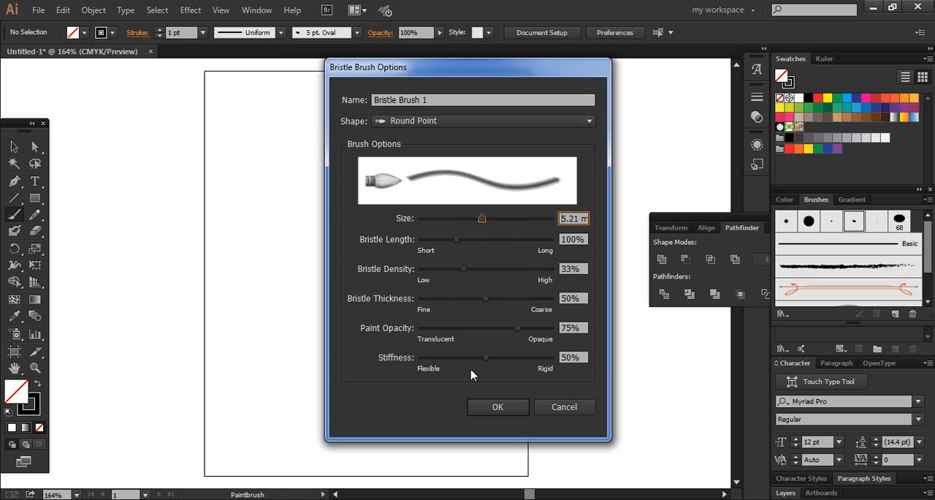
mouse_move(465, 333)
mouse_down()
mouse_move(445, 327)
mouse_move(472, 330)
mouse_up()
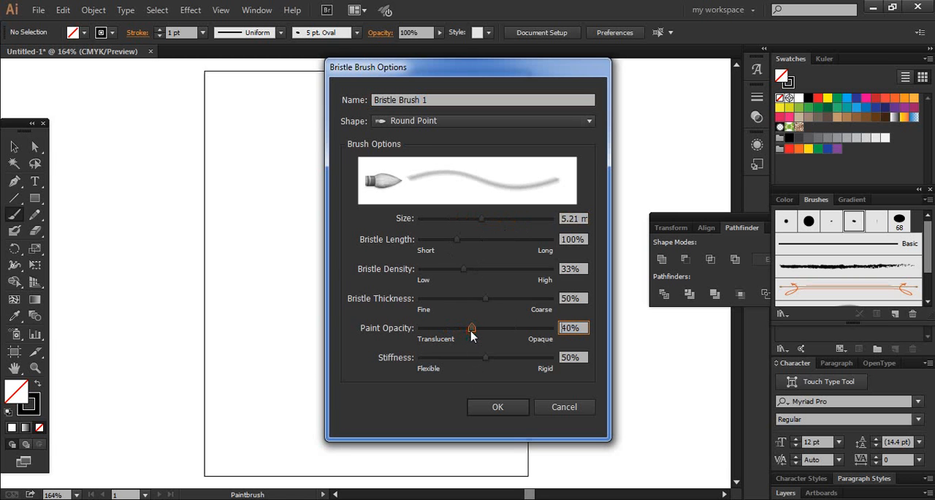
drag(464, 269, 510, 282)
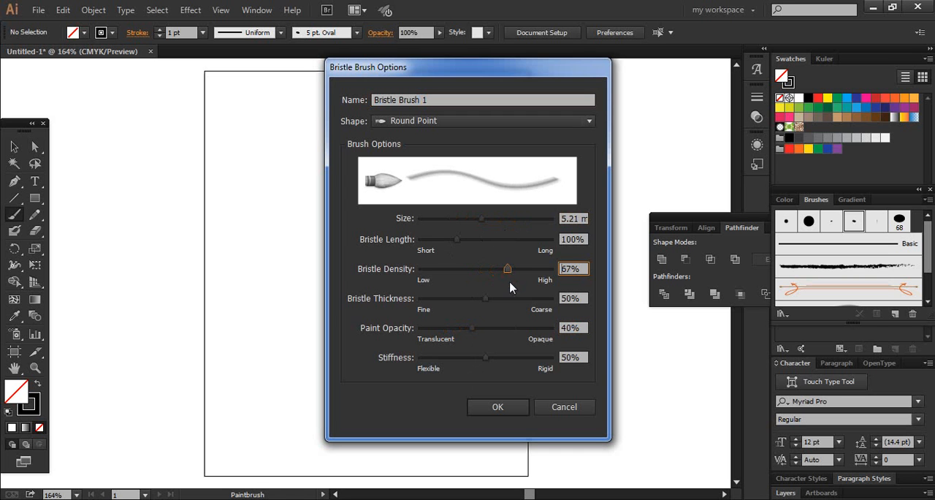
click(497, 406)
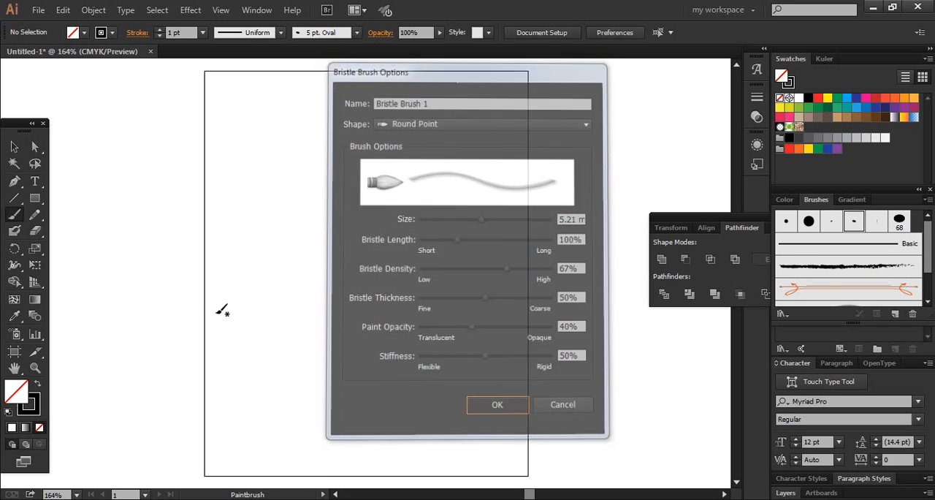
Step: Paint a wavy test stroke across the artboard with the new bristle brush and undo it
mouse_move(221, 317)
mouse_down()
mouse_move(297, 228)
mouse_move(424, 274)
mouse_move(453, 190)
mouse_up()
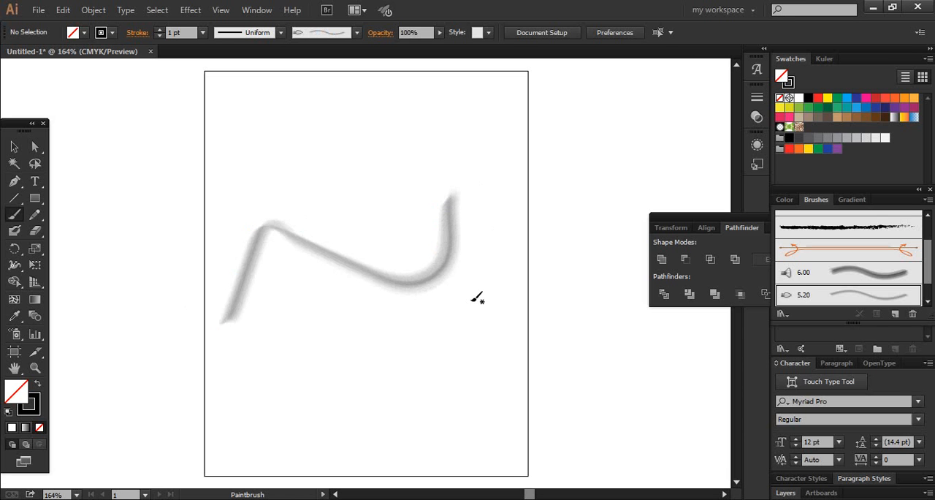
key(ctrl+z)
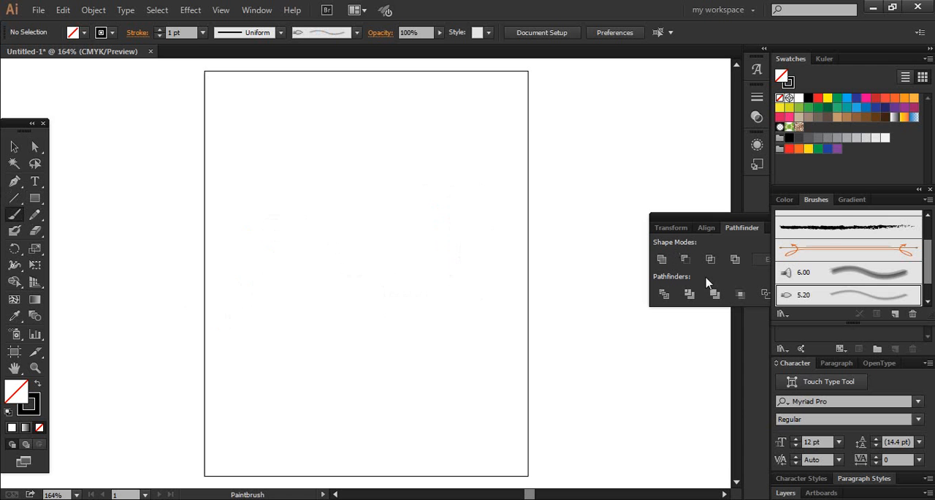
click(928, 200)
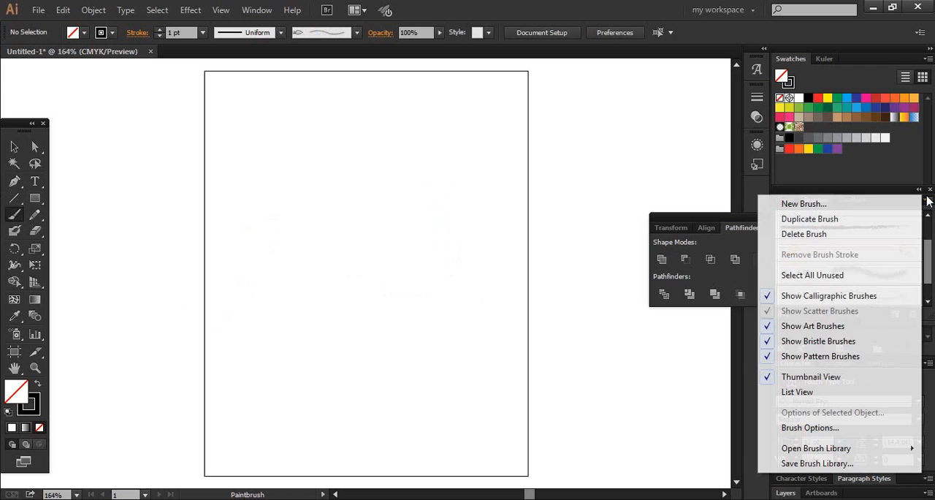
click(896, 200)
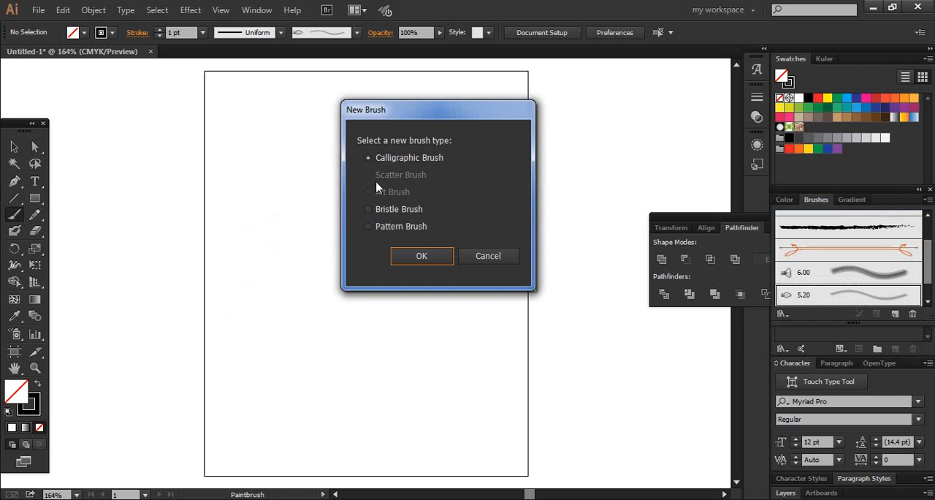
click(471, 259)
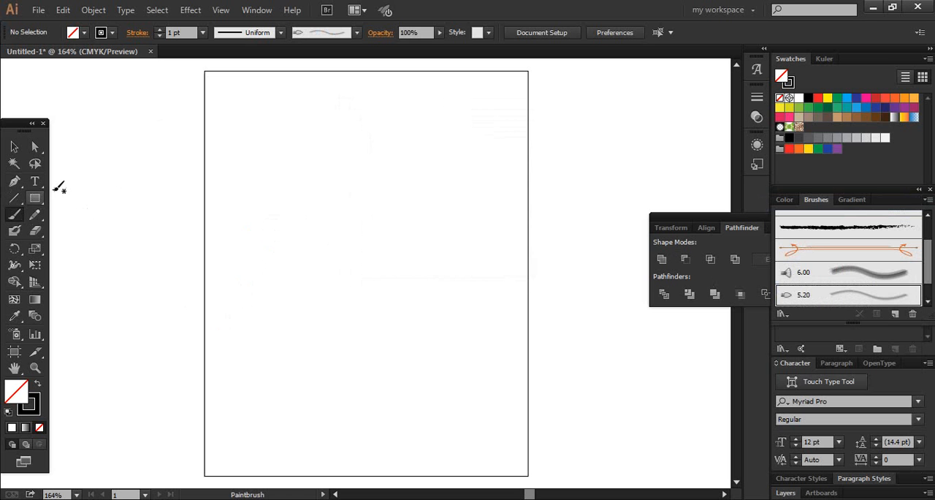
click(928, 200)
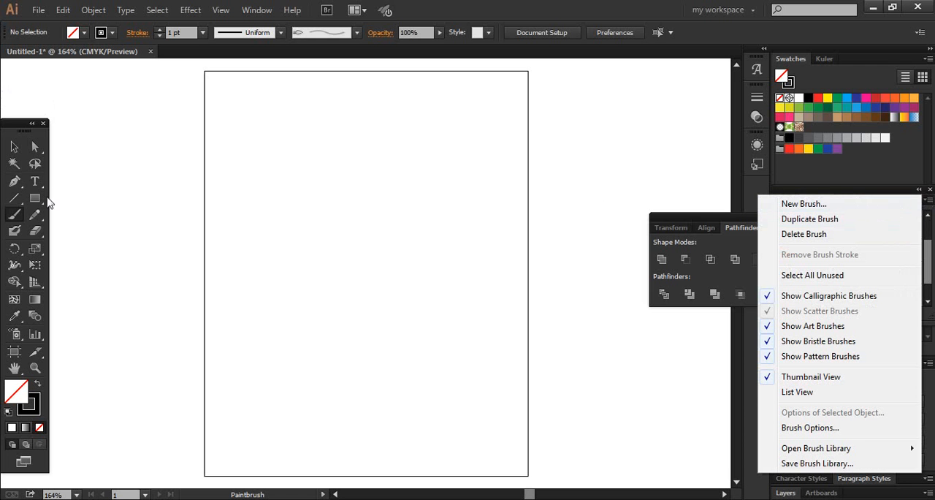
click(14, 182)
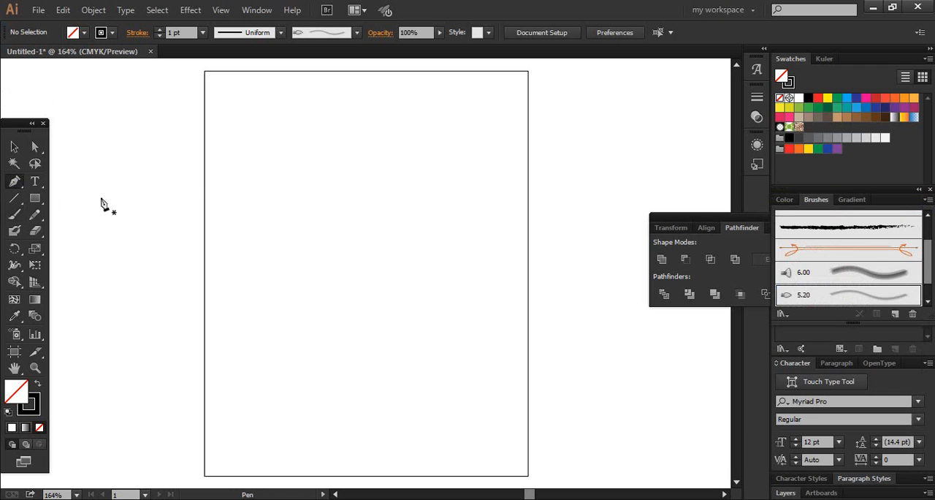
click(209, 167)
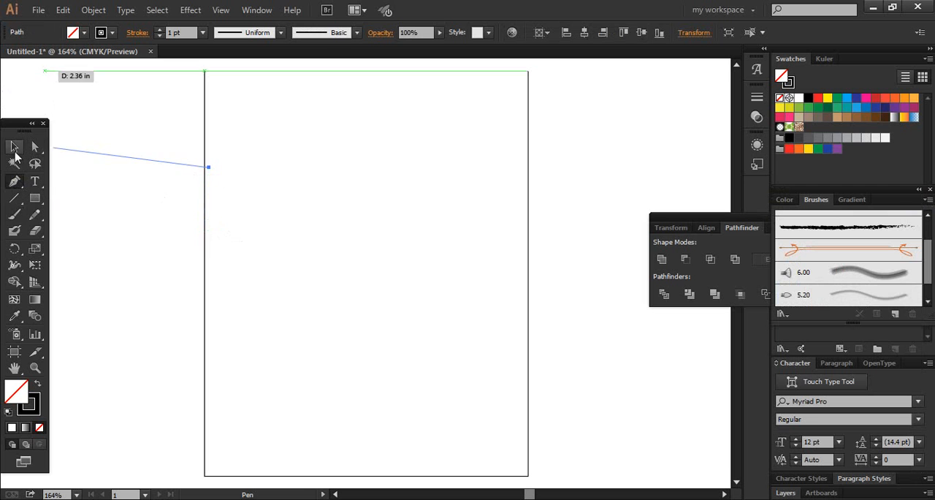
click(14, 146)
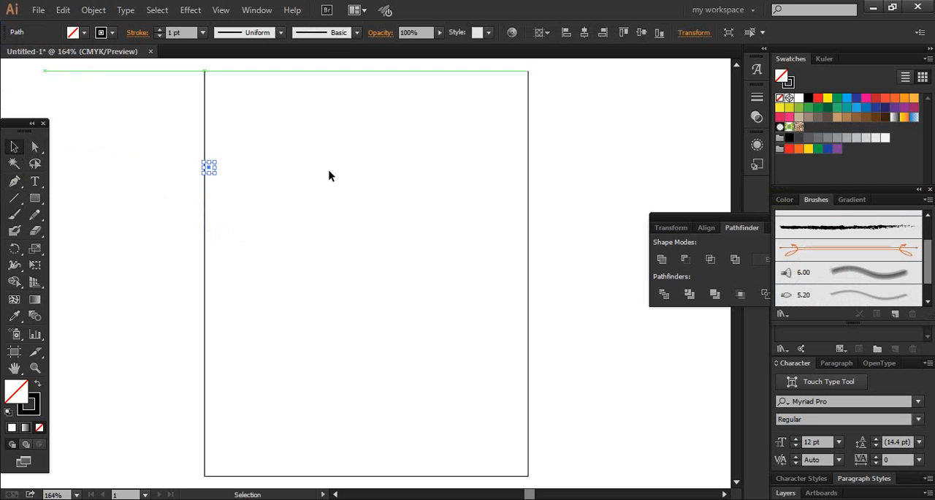
click(114, 191)
Step: Create a small three-sided polygon with a 0.0349 in radius in the upper part of the artboard using the Polygon tool
click(38, 198)
drag(41, 201, 56, 199)
click(101, 252)
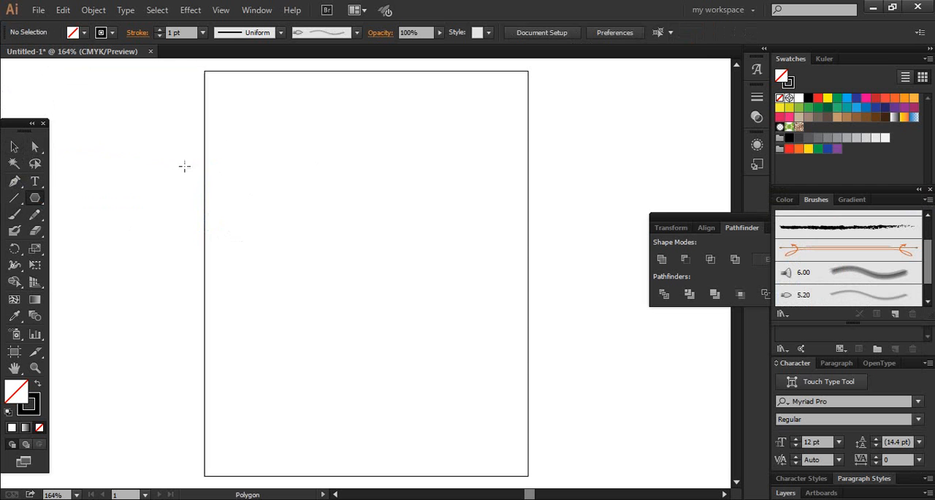
drag(269, 117, 273, 120)
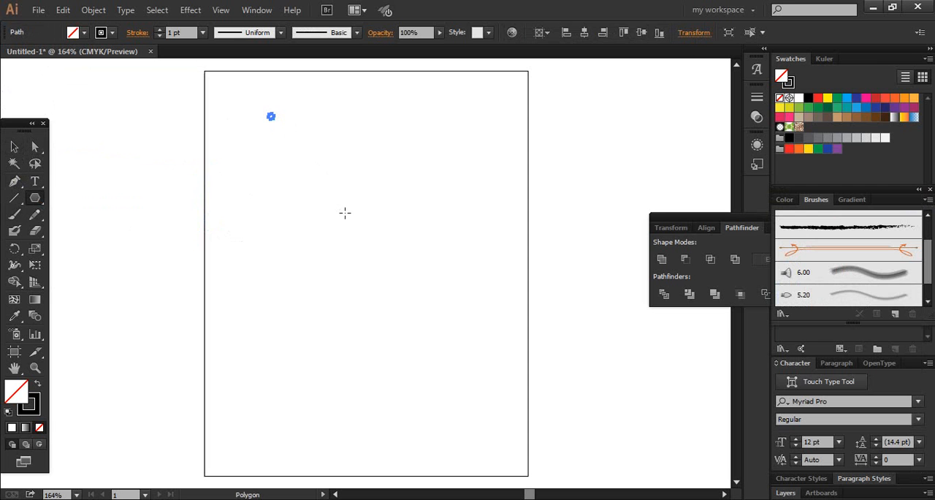
key(Delete)
click(304, 165)
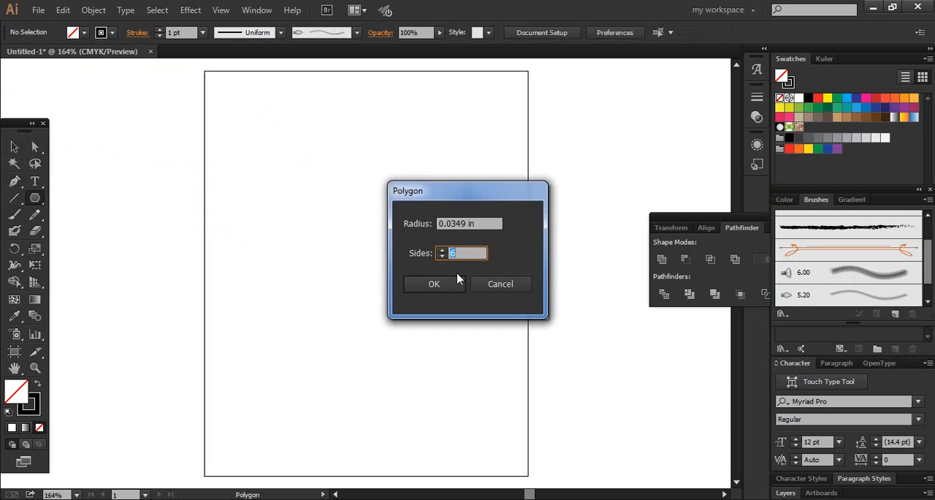
text(3)
click(434, 284)
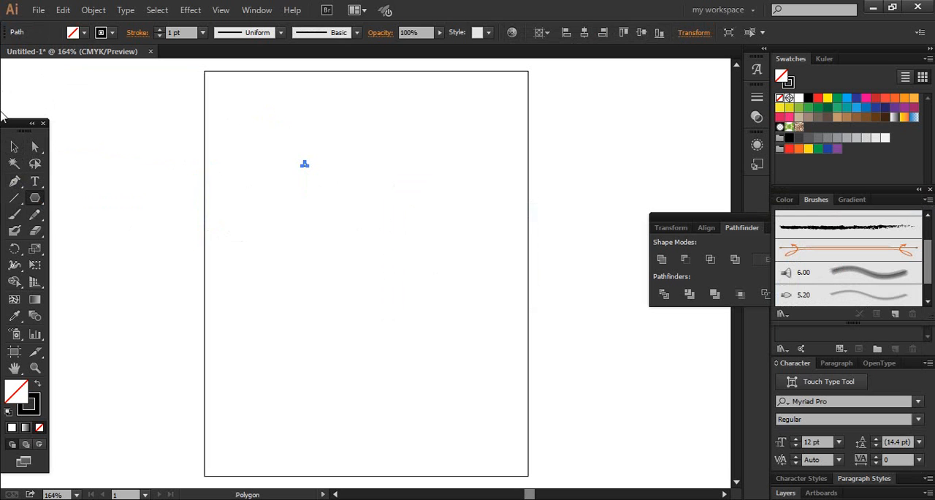
Step: Enlarge the small triangle several times over and rotate it so that one corner points right
click(14, 146)
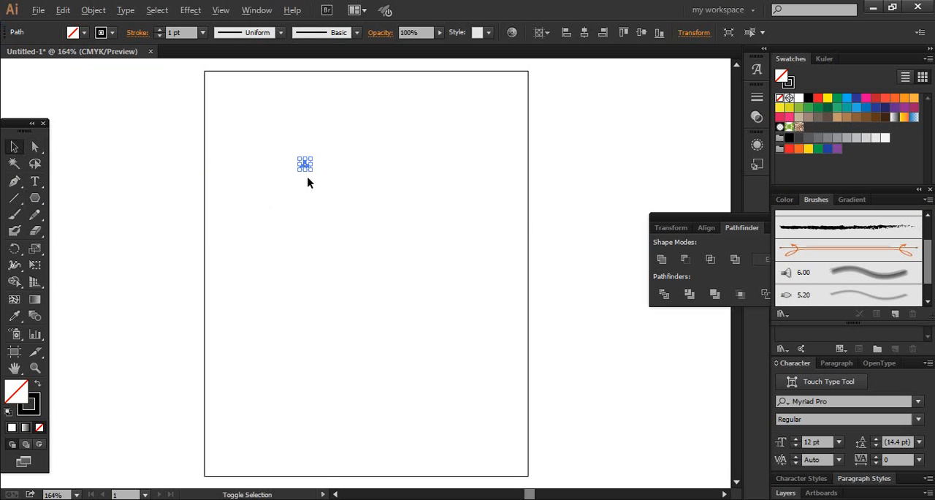
mouse_move(310, 167)
mouse_down()
mouse_move(353, 223)
mouse_move(328, 182)
mouse_up()
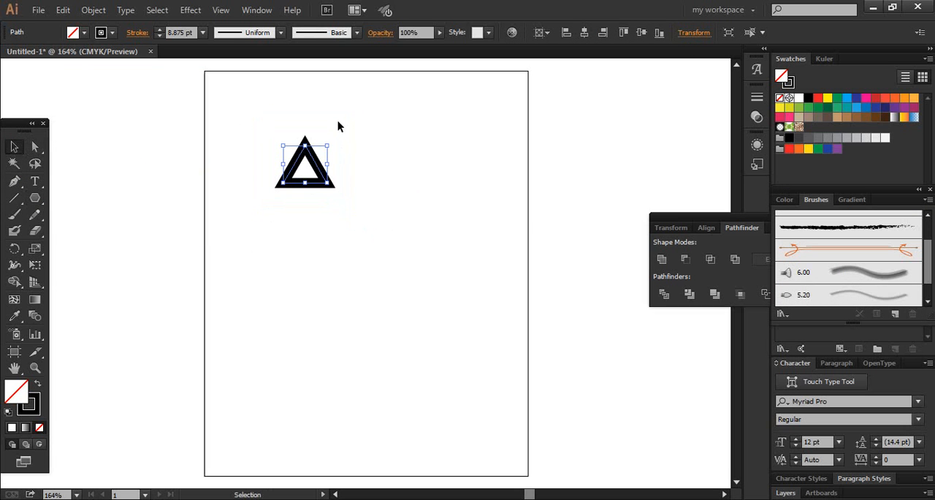
drag(332, 141, 340, 198)
click(336, 182)
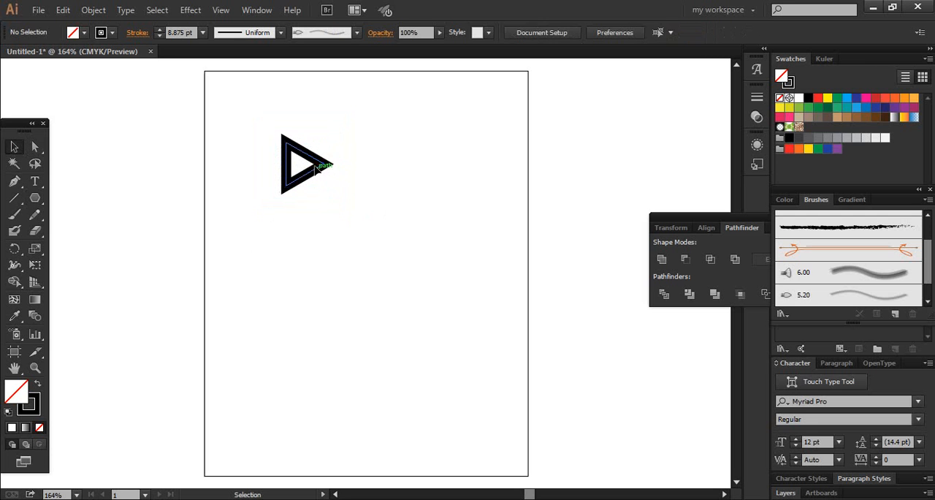
Step: Reduce the triangle's stroke weight to 2 pt
click(324, 166)
click(159, 36)
click(159, 36)
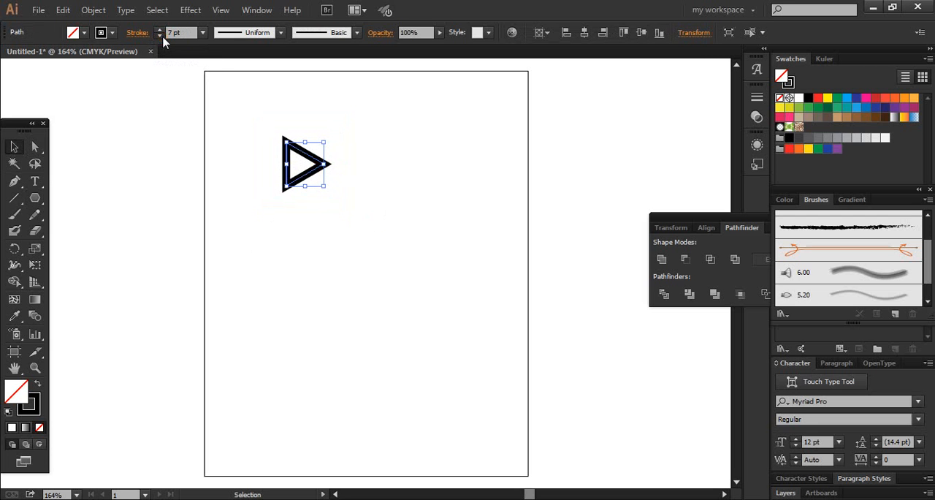
click(159, 36)
click(159, 35)
click(160, 36)
click(159, 36)
click(159, 36)
click(325, 153)
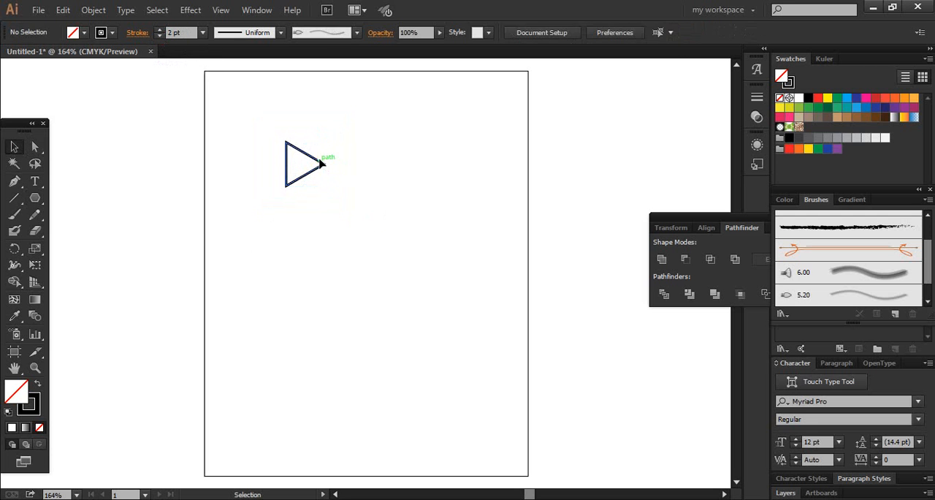
Step: Swap the triangle's fill and stroke so that it has a solid black fill and no stroke
click(324, 163)
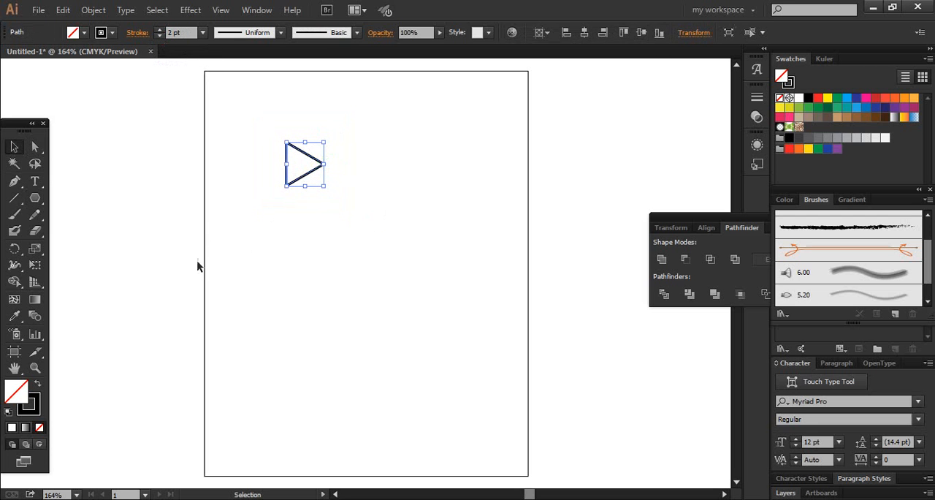
click(34, 386)
click(228, 239)
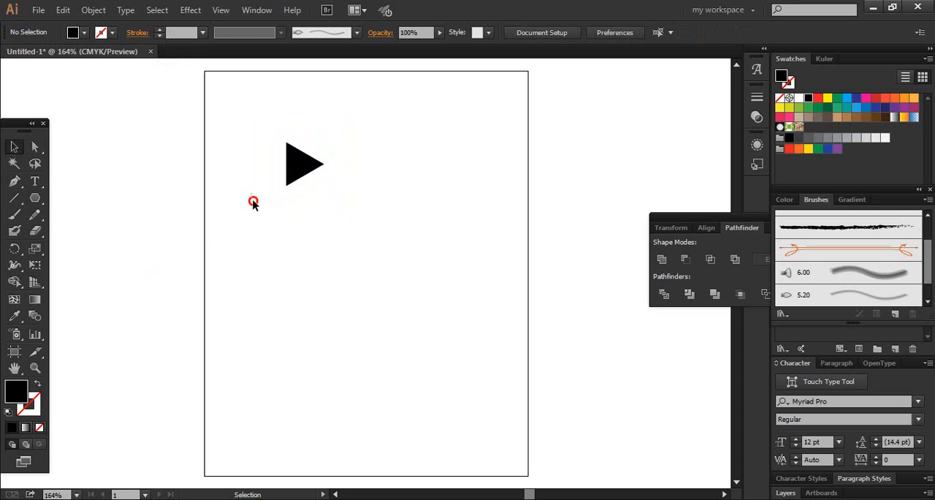
Step: Start a new pattern brush from the black triangle and set its inner corner tile to Auto-Centered
click(307, 152)
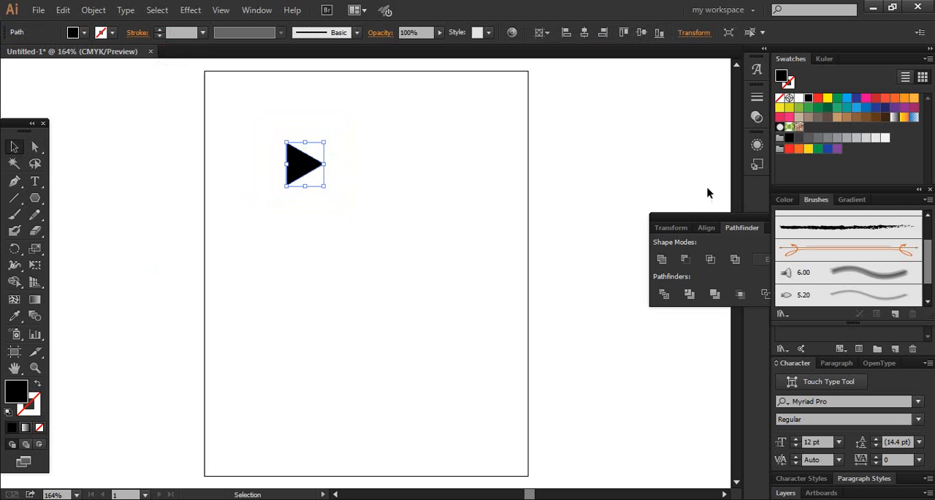
click(925, 199)
click(867, 206)
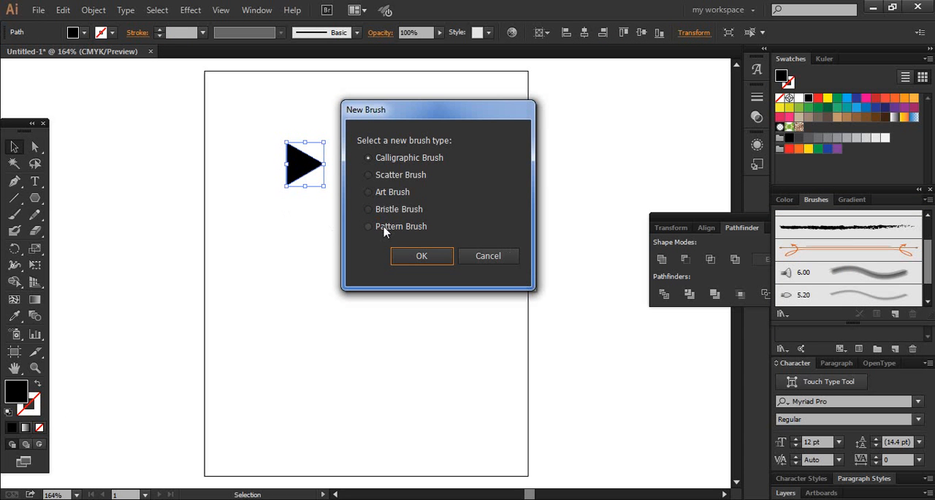
click(383, 228)
click(405, 255)
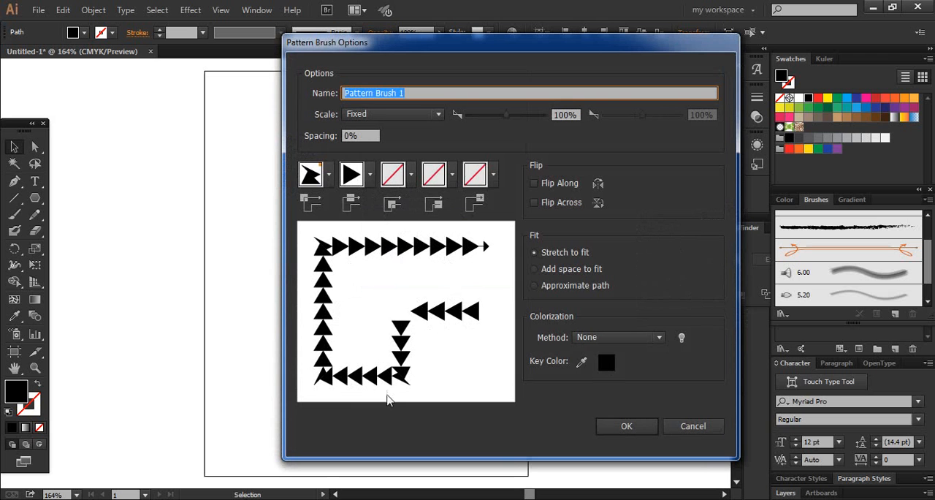
click(403, 175)
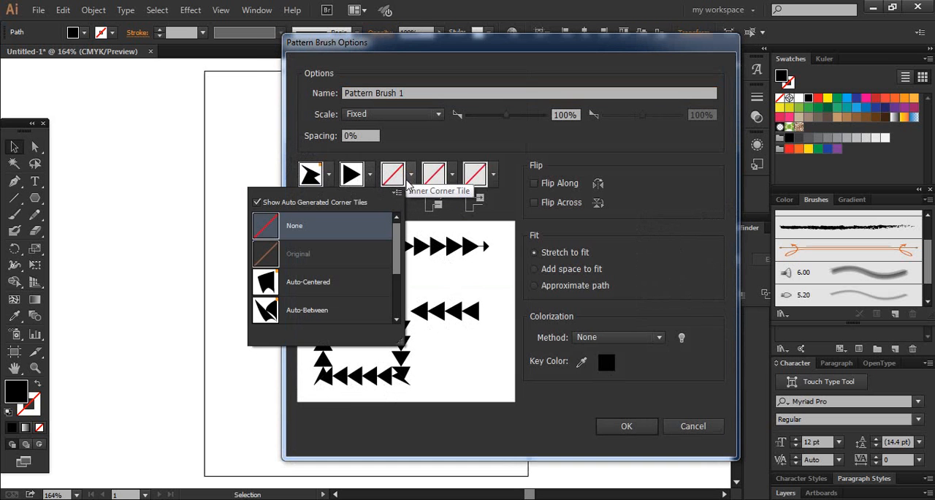
click(337, 285)
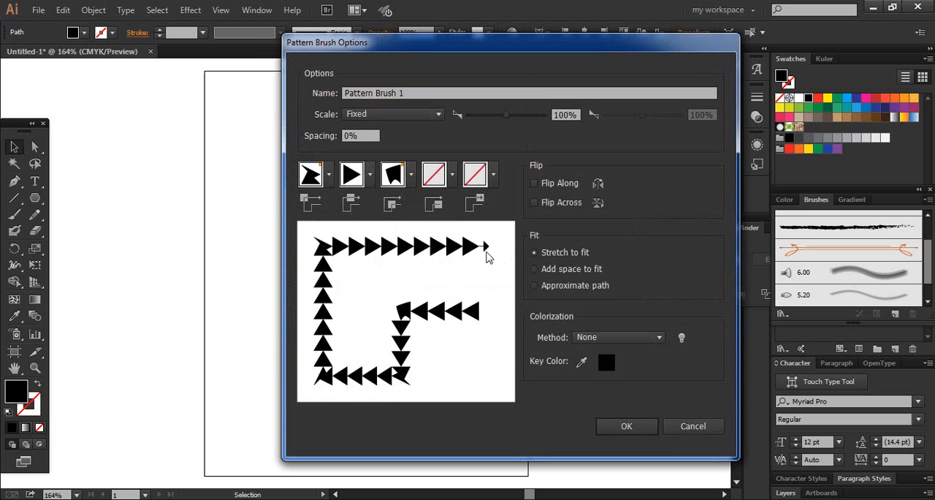
Step: Review the tile choices available for the pattern brush's outer corner tile and side tile
click(329, 176)
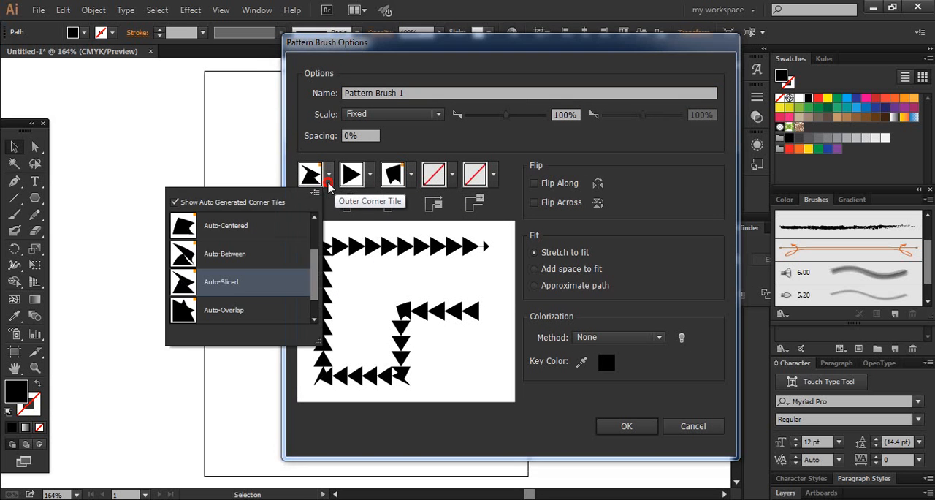
click(329, 180)
click(329, 180)
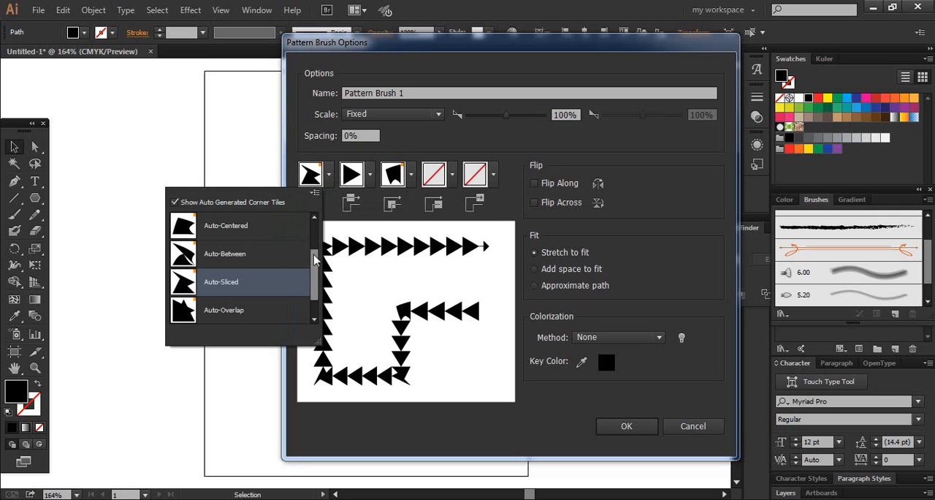
scroll(316, 259, up, 2)
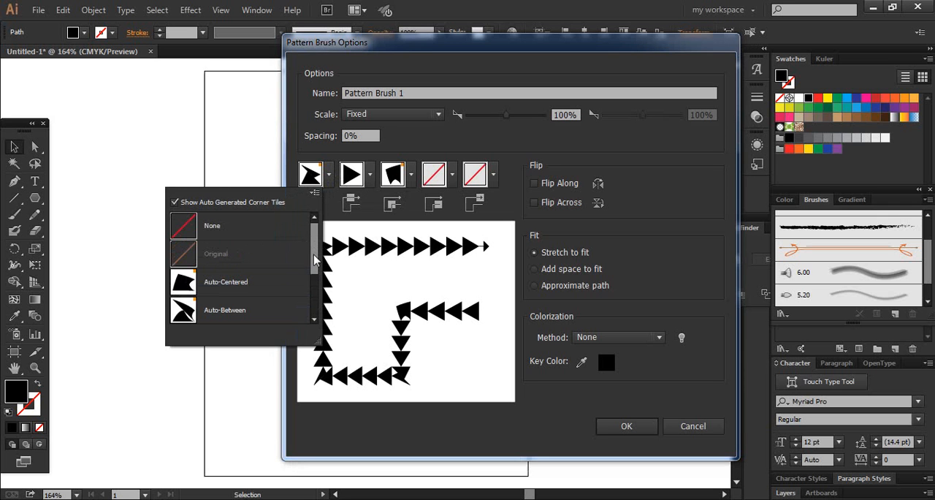
click(370, 176)
click(371, 176)
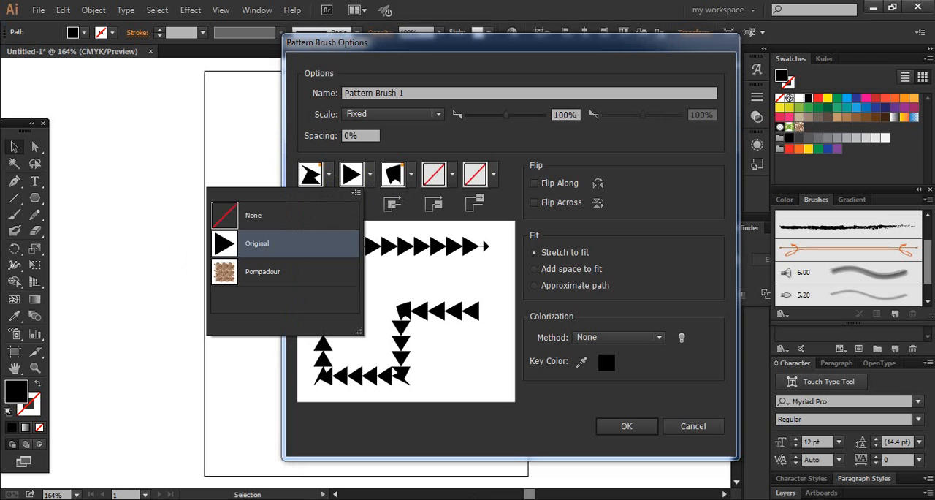
click(530, 266)
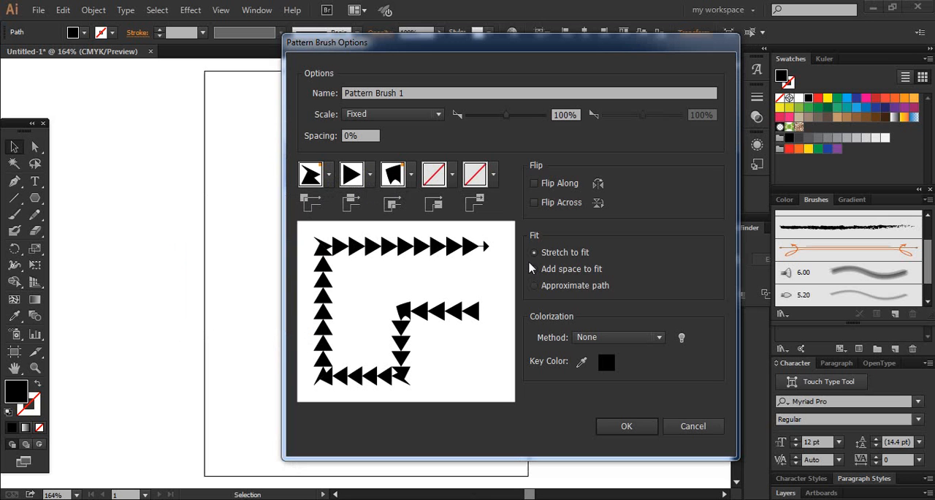
Step: Try the Pompadour pattern as the side tile and restore the Original triangle tile
click(370, 177)
click(310, 280)
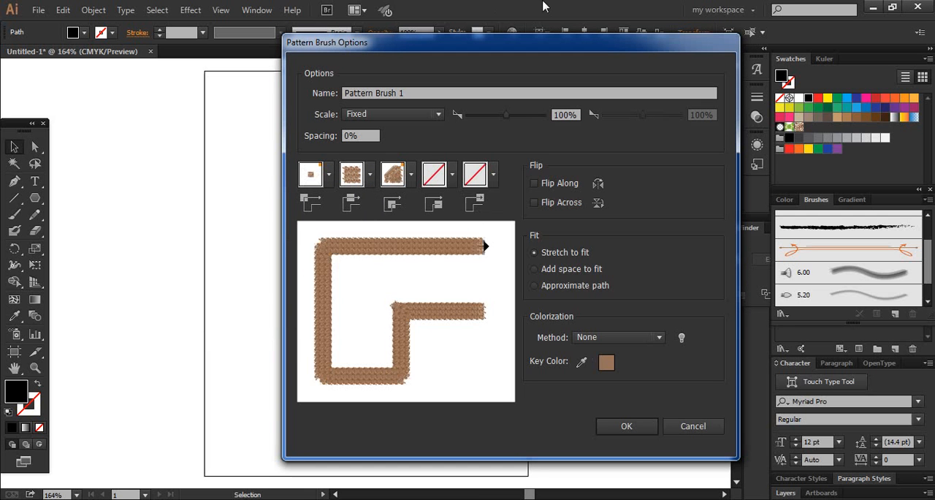
click(354, 179)
click(308, 250)
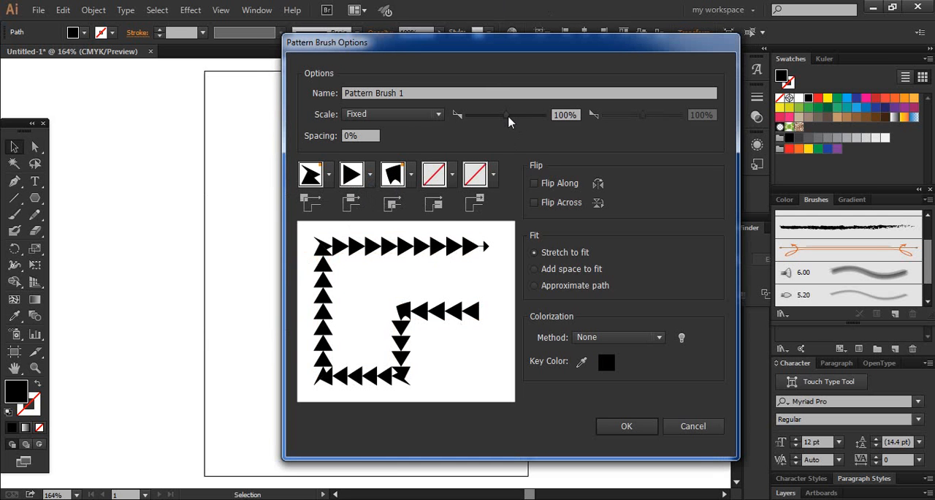
Step: Set the pattern brush's scale to 53% and its spacing to 30%, and create the brush
drag(494, 119, 490, 119)
drag(490, 116, 488, 115)
click(371, 135)
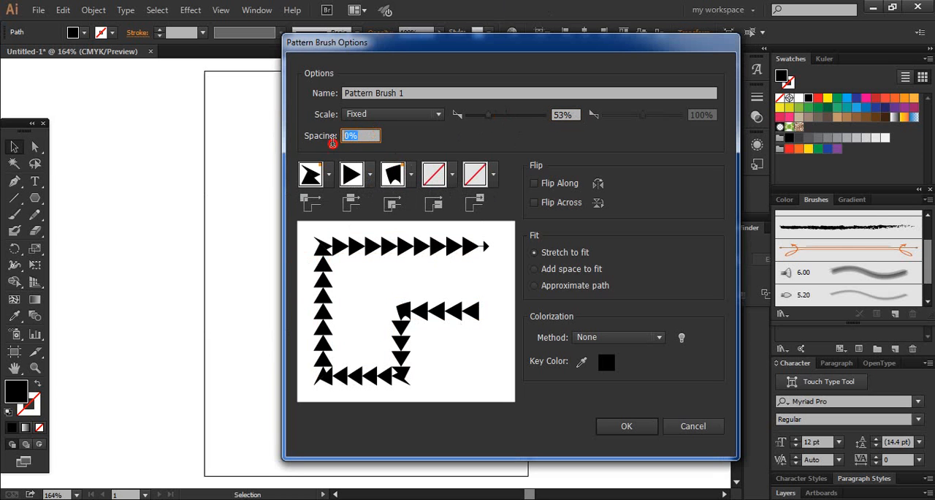
text(3)
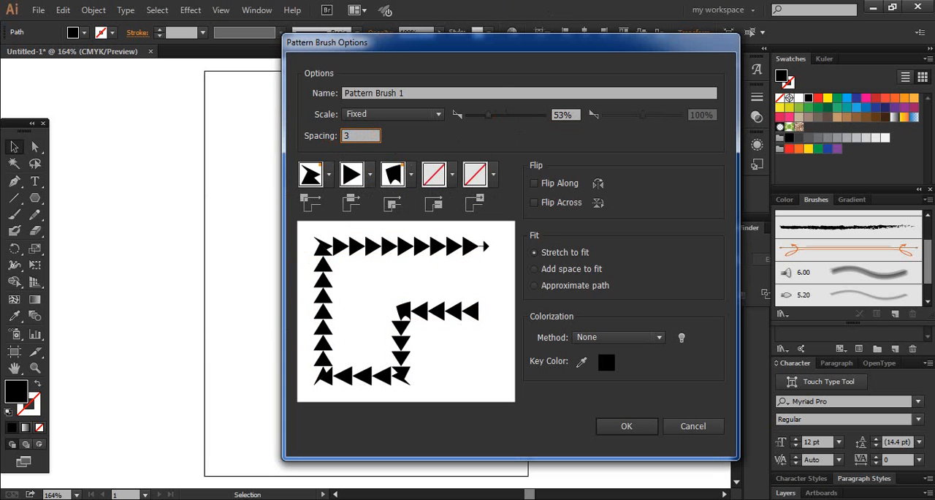
text(0)
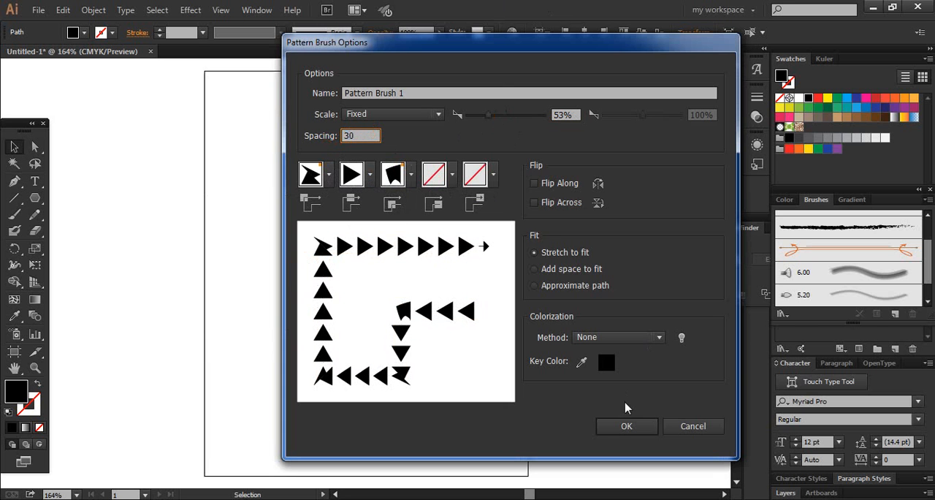
click(627, 427)
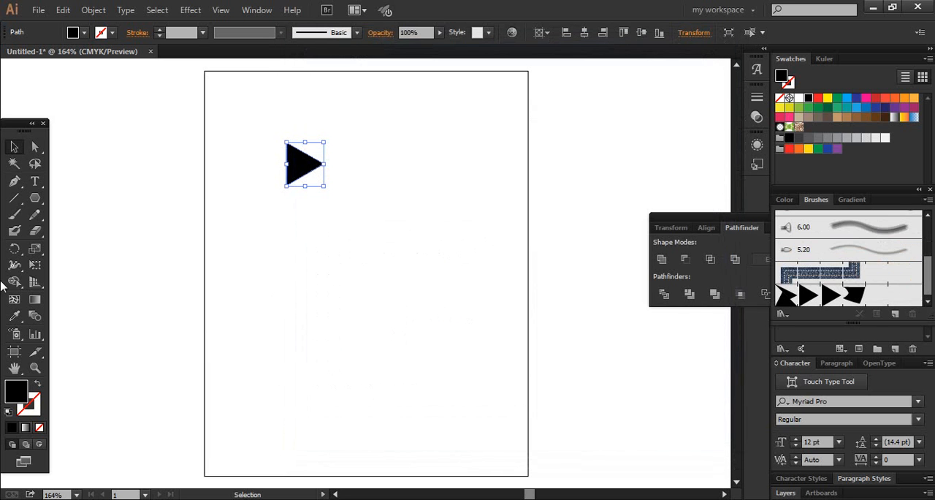
Step: Paint a curved test stroke across the artboard with the triangle pattern brush and undo it
click(14, 215)
mouse_move(236, 358)
mouse_down()
mouse_move(225, 318)
mouse_move(432, 221)
mouse_move(501, 181)
mouse_up()
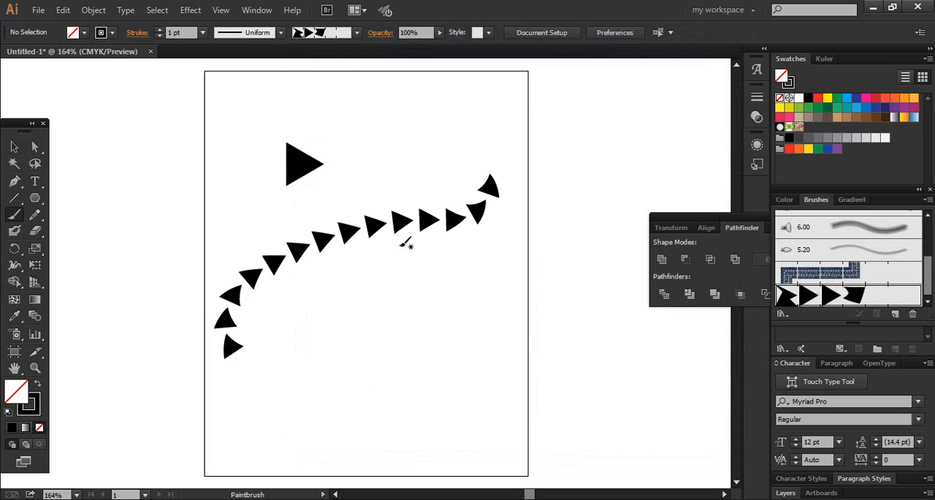
key(ctrl+z)
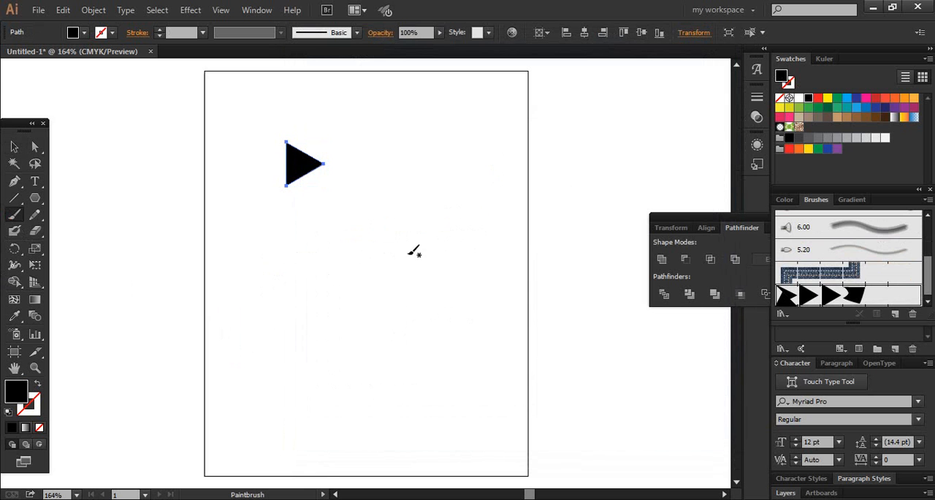
Step: Create a scatter brush from the black triangle with a fixed spacing of 72%
click(927, 199)
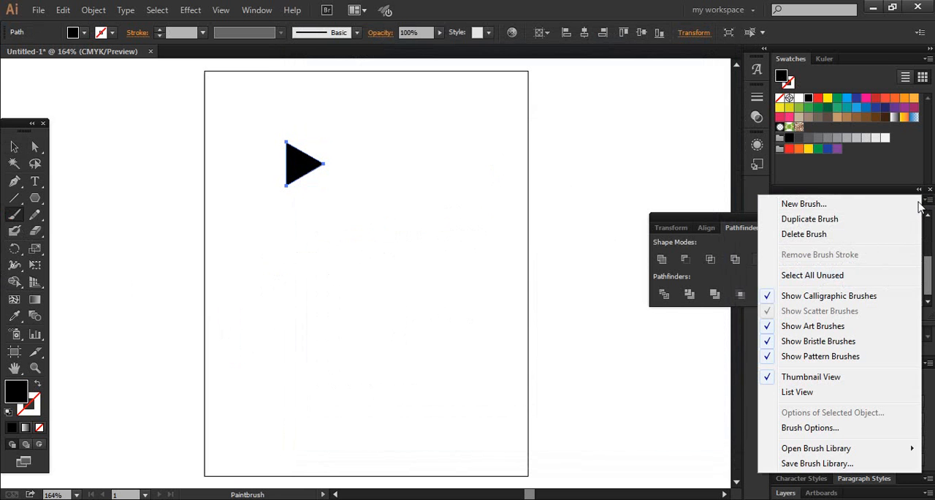
click(908, 205)
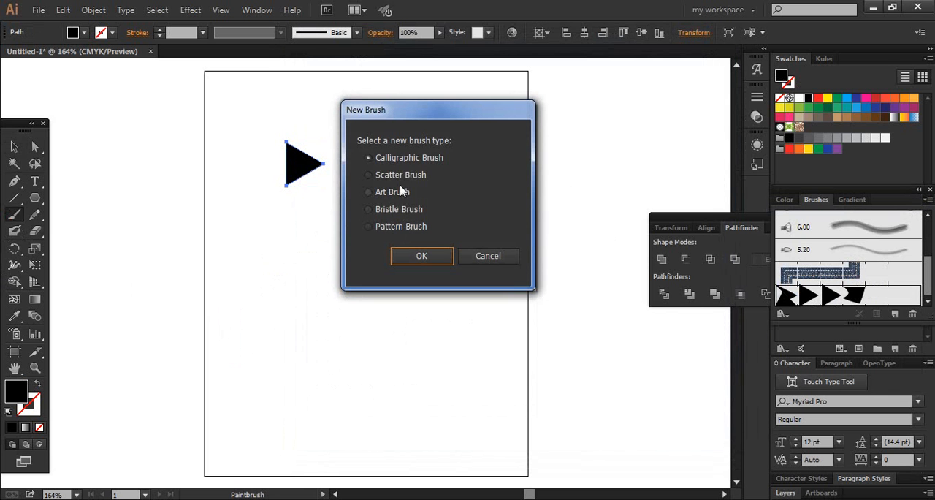
click(402, 176)
click(410, 253)
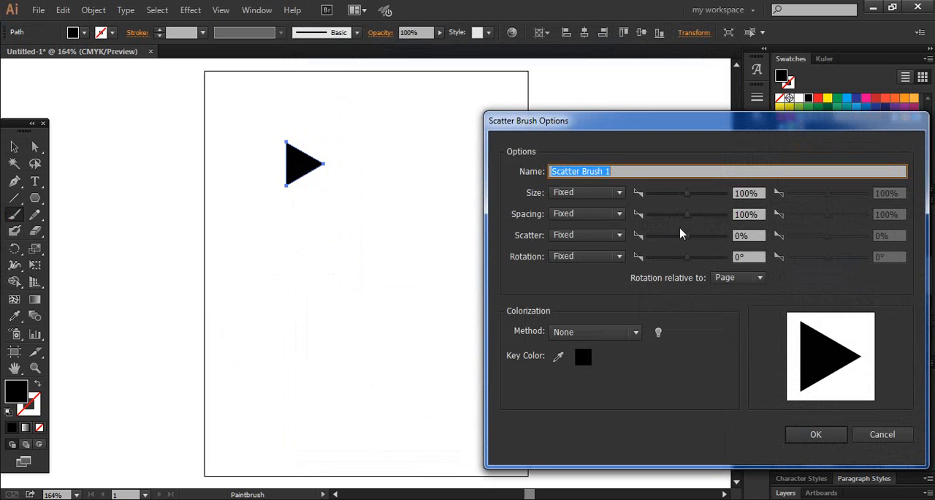
mouse_move(676, 216)
mouse_down()
mouse_move(668, 217)
mouse_move(677, 217)
mouse_up()
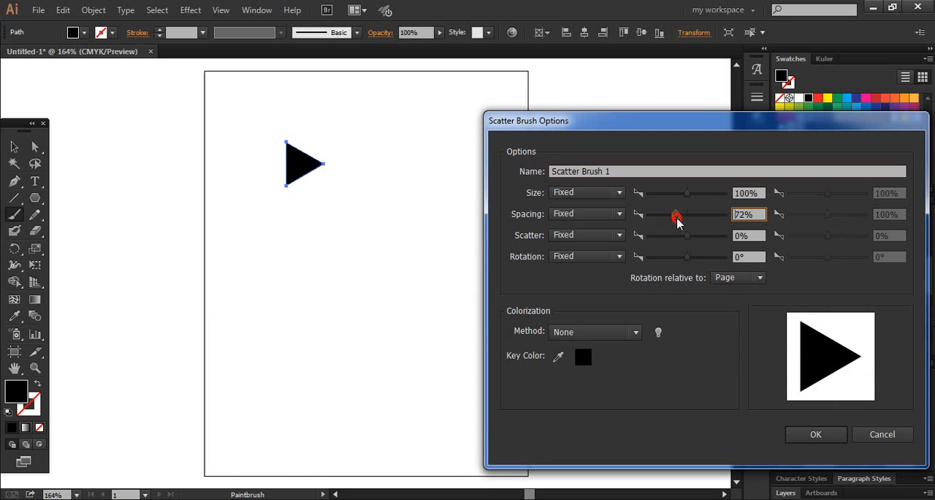
click(816, 436)
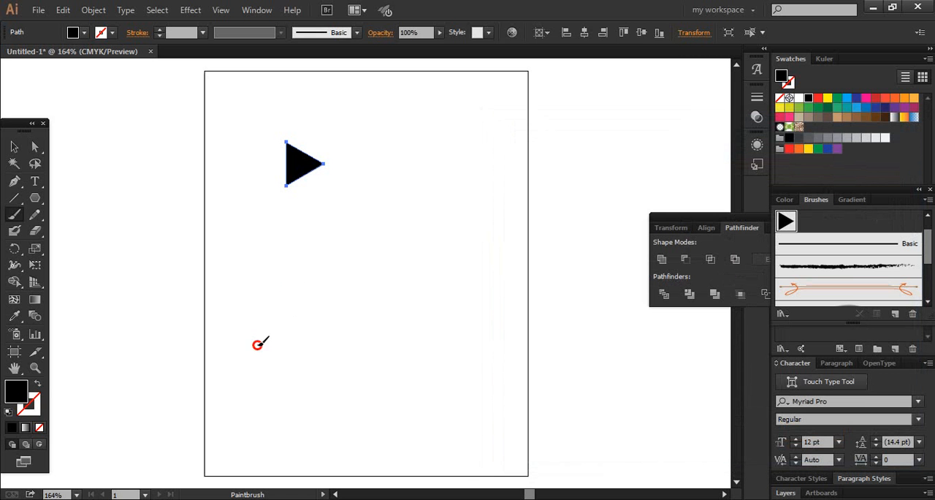
Step: Paint two diagonal test strokes with the new scatter brush and remove both, keeping the original triangle
mouse_move(260, 342)
mouse_down()
mouse_move(344, 244)
mouse_move(514, 176)
mouse_up()
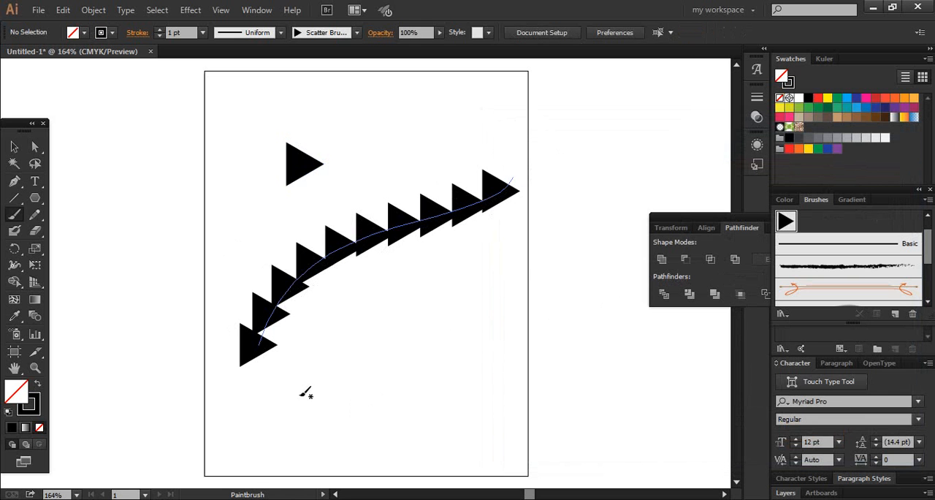
mouse_move(300, 397)
mouse_down()
mouse_move(583, 212)
mouse_move(574, 135)
mouse_up()
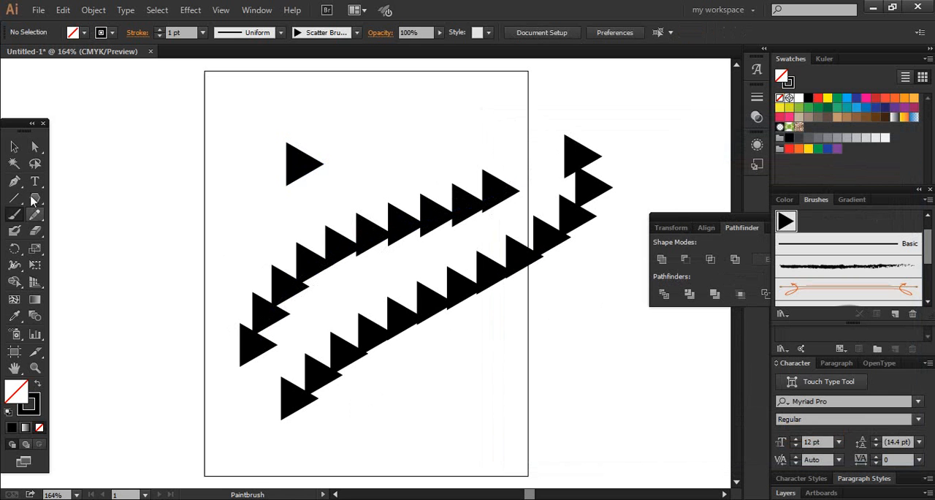
click(14, 147)
click(461, 266)
key(Delete)
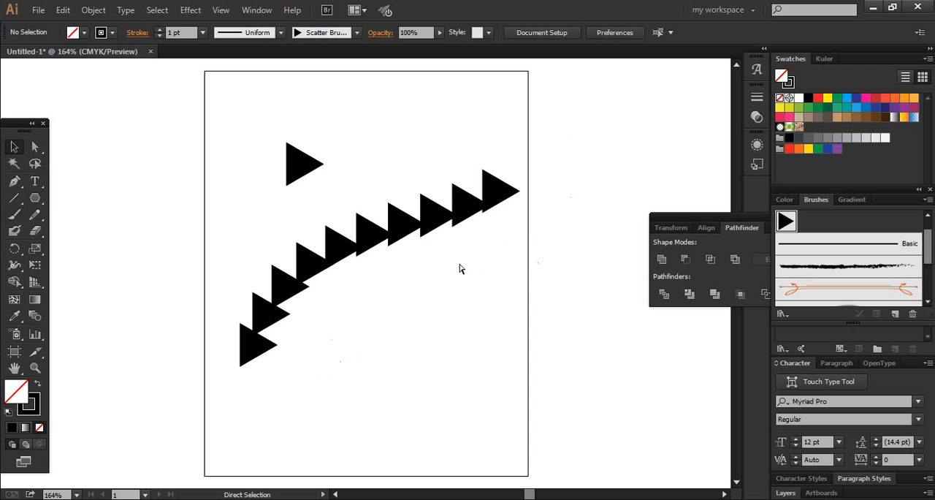
key(ctrl+z)
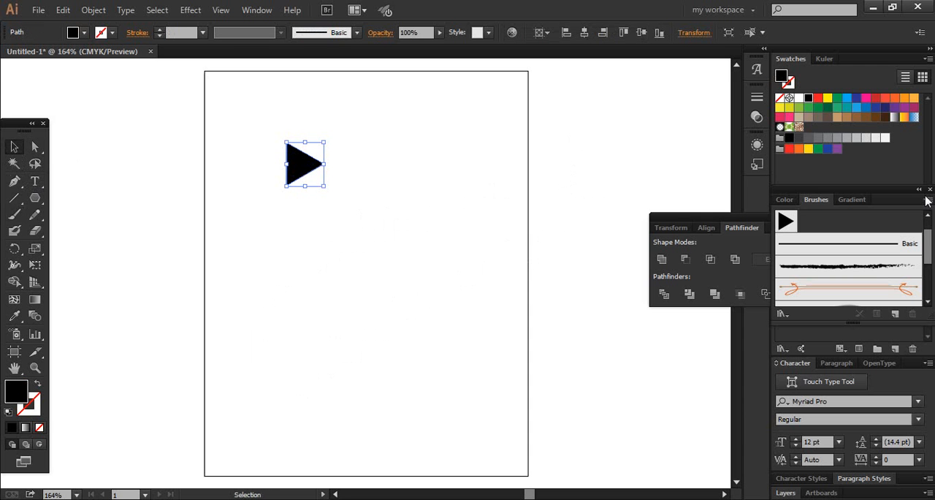
Step: Start a second scatter brush from the black triangle with a fixed size of 69% and spacing of 56%
click(928, 200)
click(898, 205)
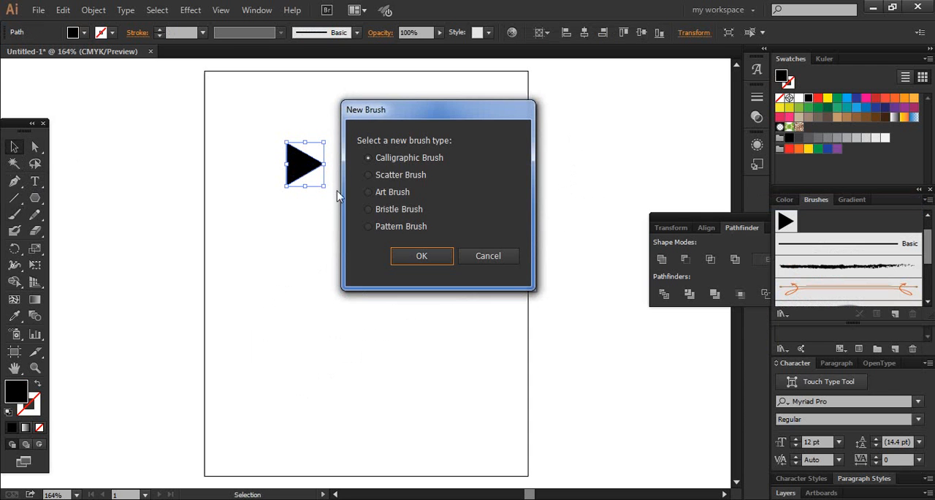
click(369, 174)
click(410, 255)
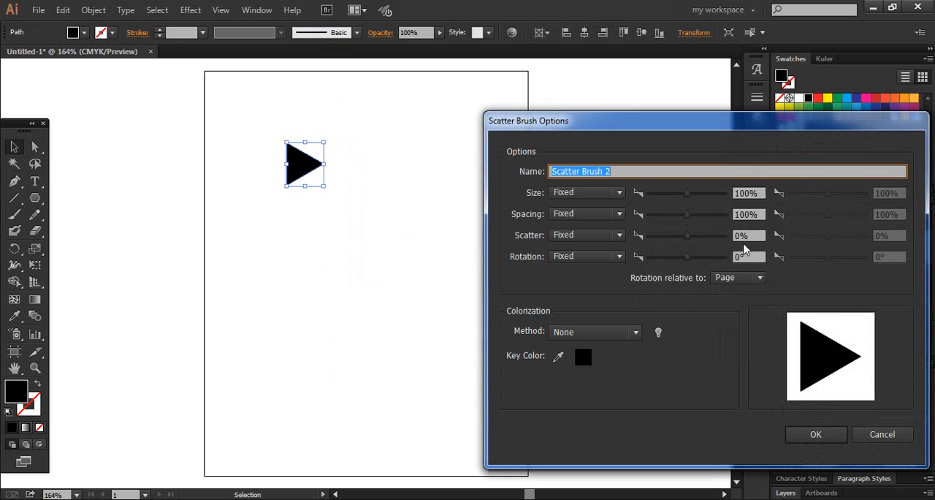
drag(687, 193, 669, 220)
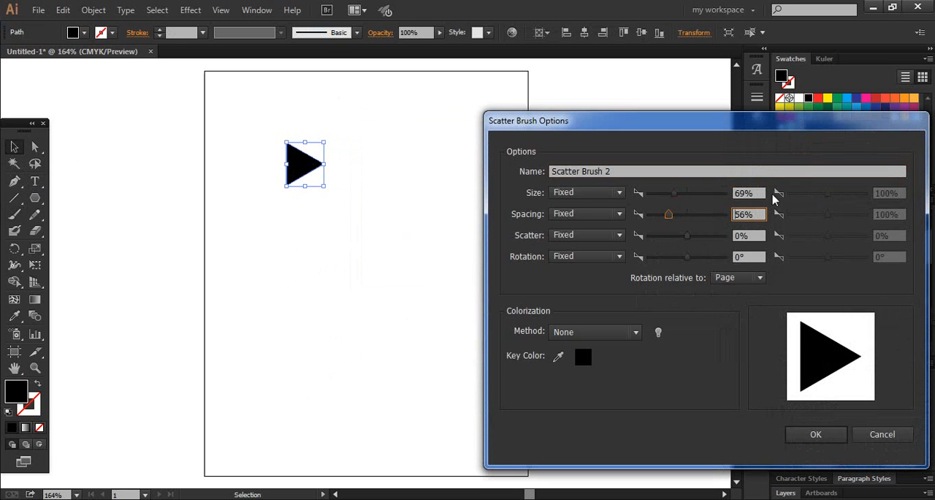
click(592, 192)
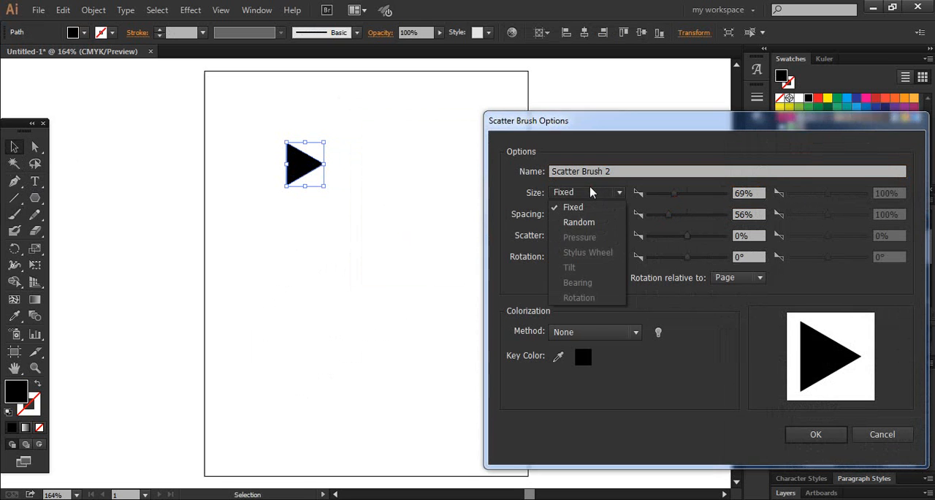
click(590, 192)
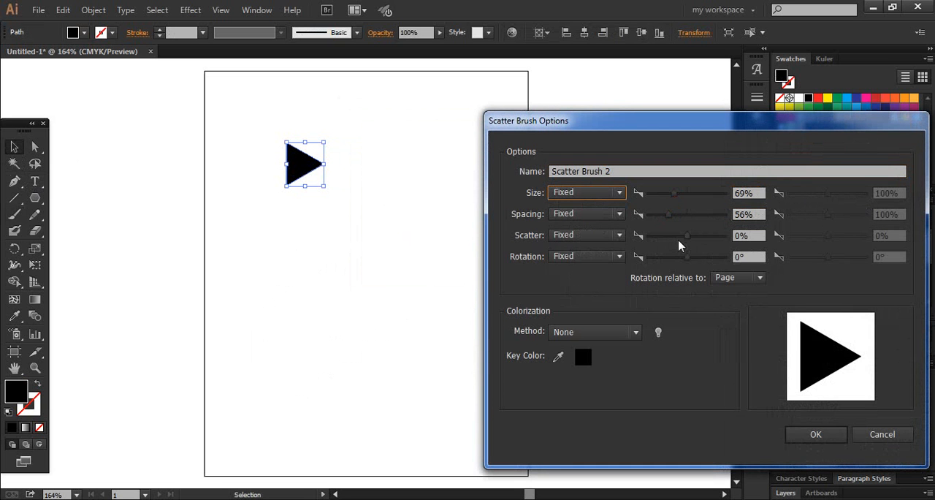
Step: Set the second scatter brush's scatter to 220% and its rotation to -73°, and create the brush
drag(674, 236, 699, 241)
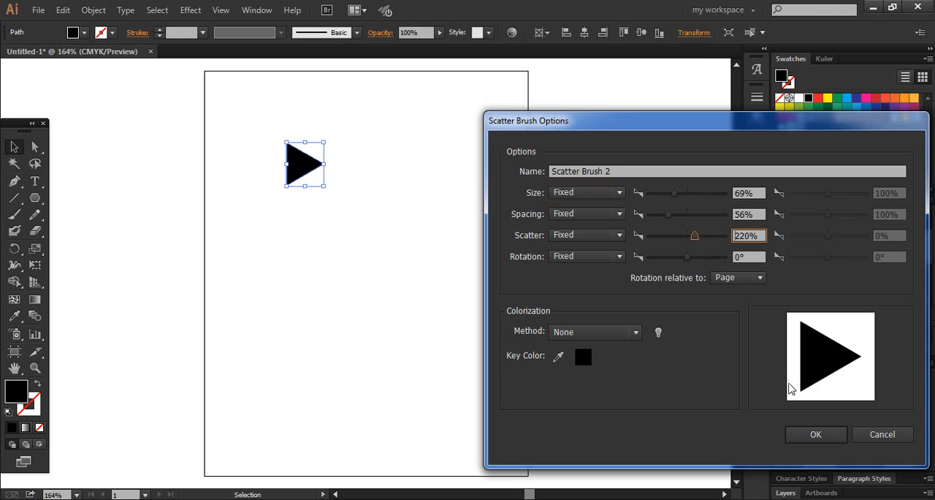
mouse_move(687, 264)
mouse_down()
mouse_move(653, 258)
mouse_move(671, 257)
mouse_up()
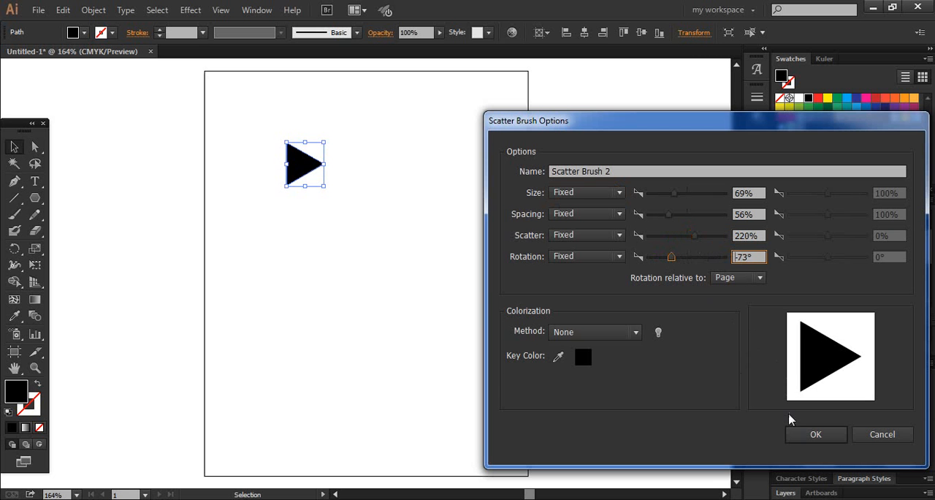
click(805, 434)
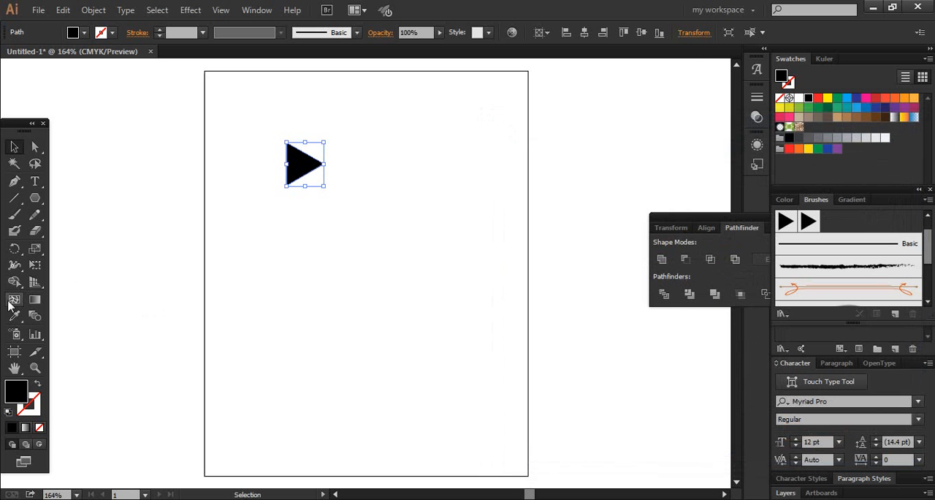
Step: Paint an arching test stroke with the second scatter brush and undo it
click(14, 214)
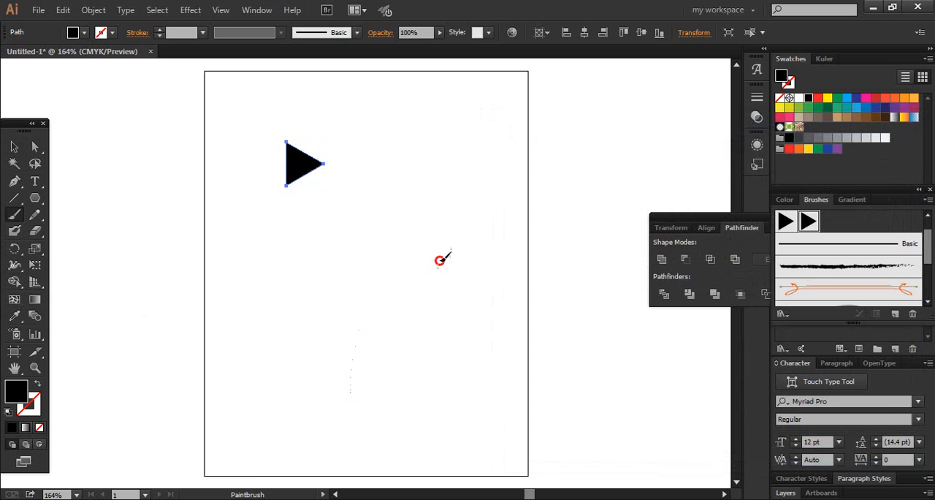
drag(440, 260, 527, 203)
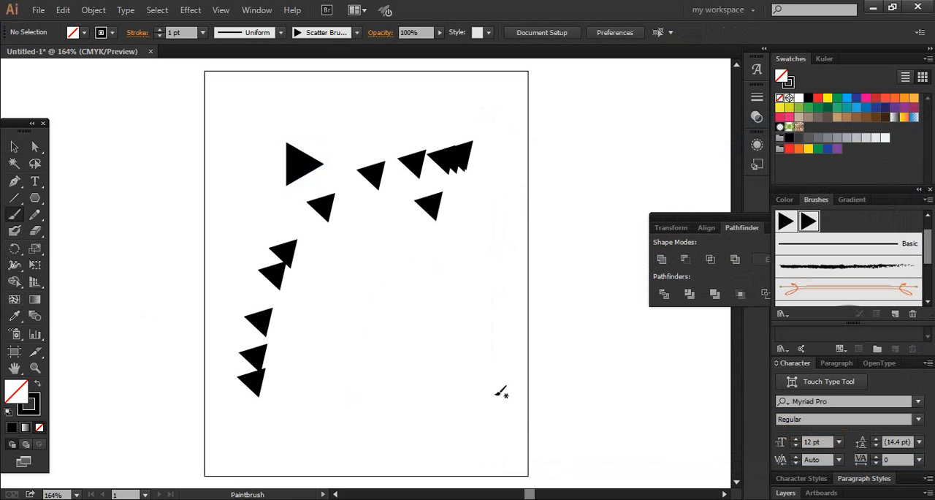
key(ctrl+z)
key(ctrl+z)
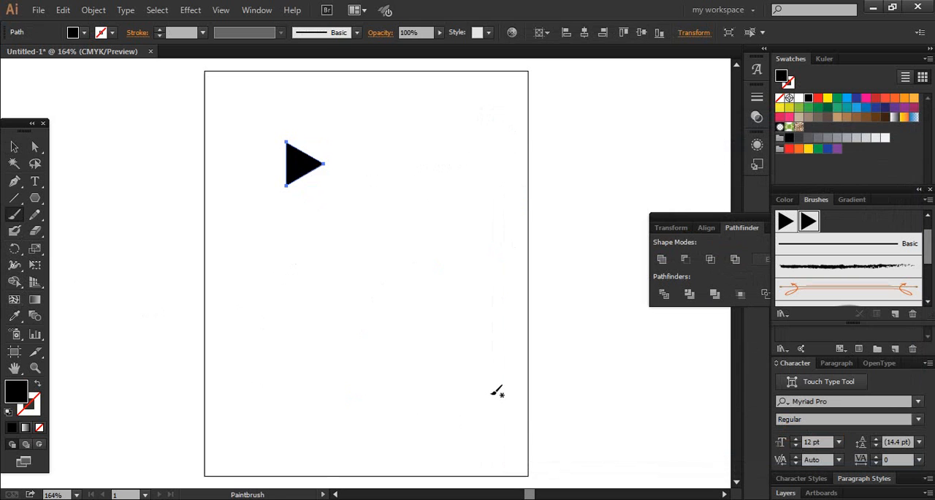
key(ctrl+z)
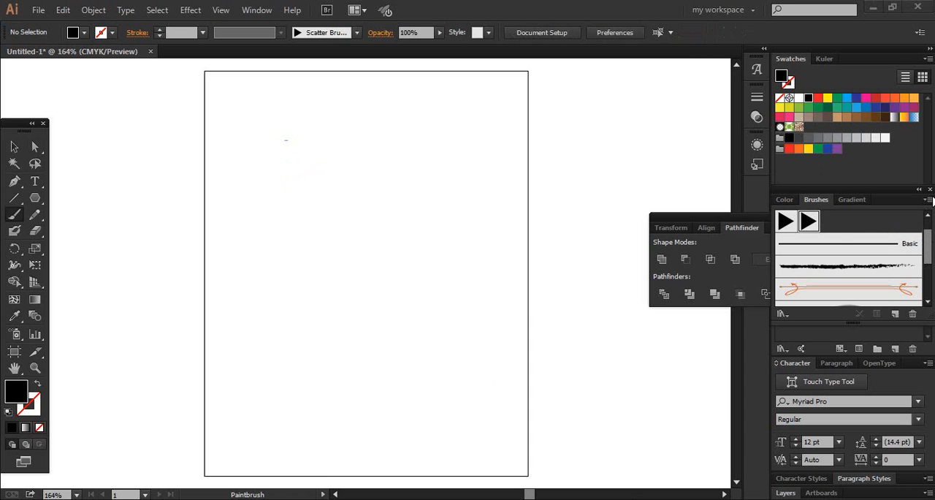
click(928, 199)
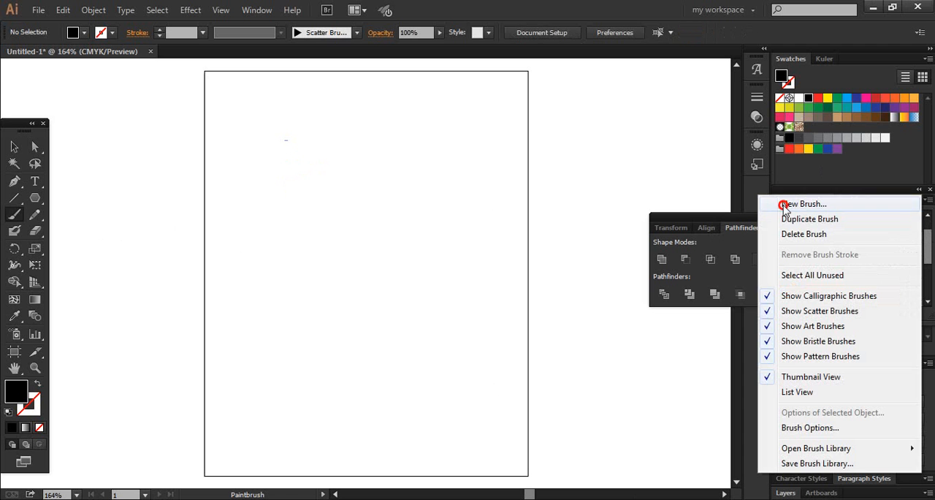
click(784, 206)
click(499, 258)
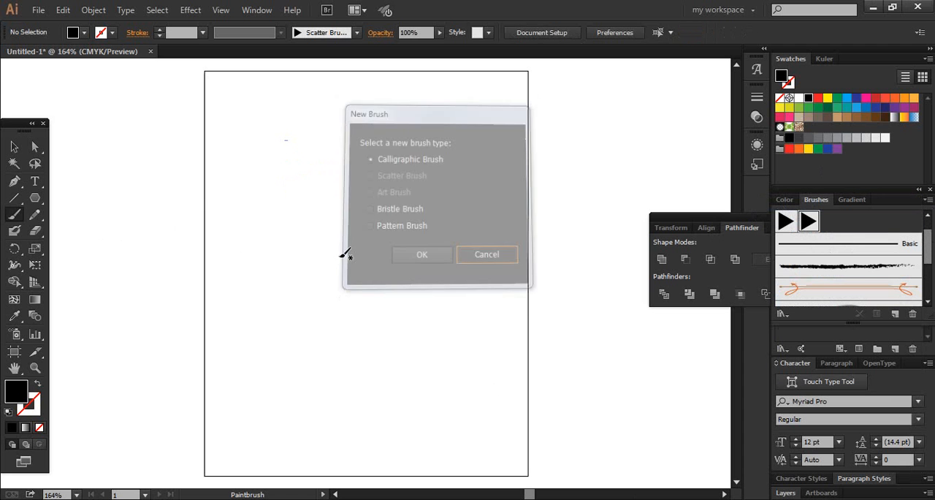
key(ctrl+z)
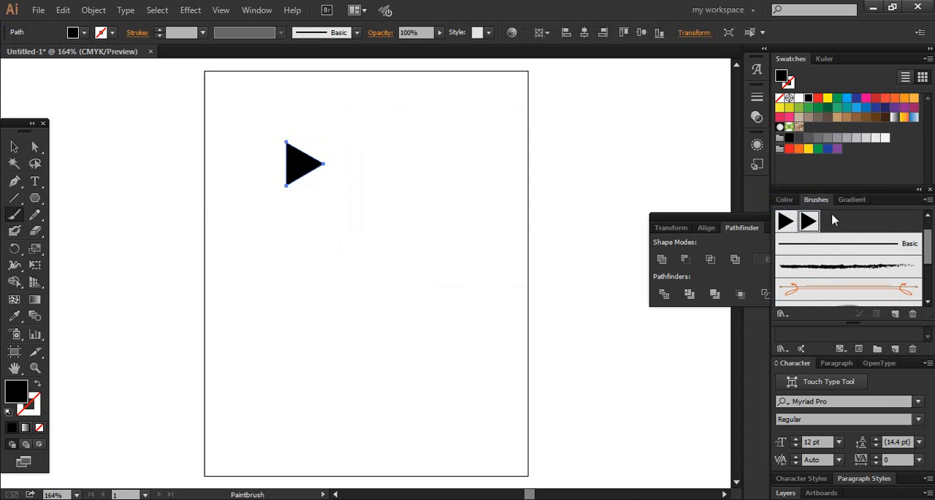
Step: Create an art brush from the selected black triangle, with the stroke direction running from left to right
click(928, 200)
click(902, 208)
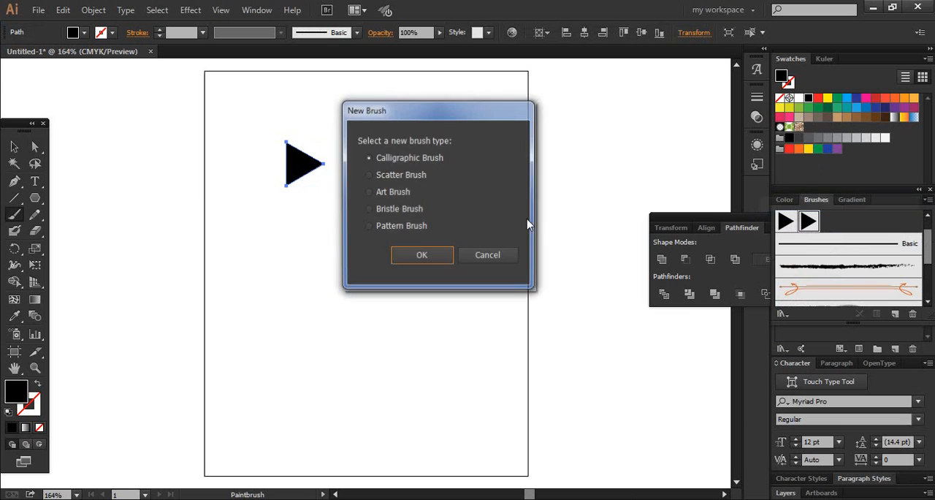
click(369, 191)
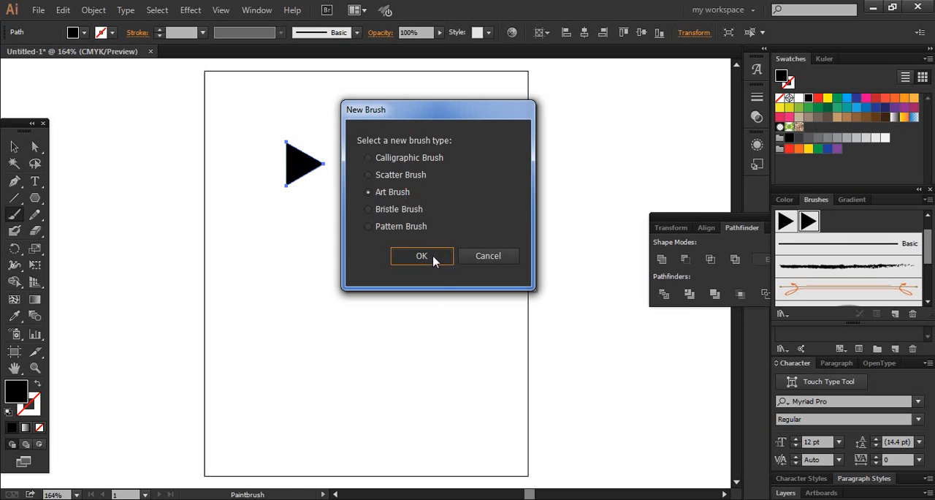
click(431, 259)
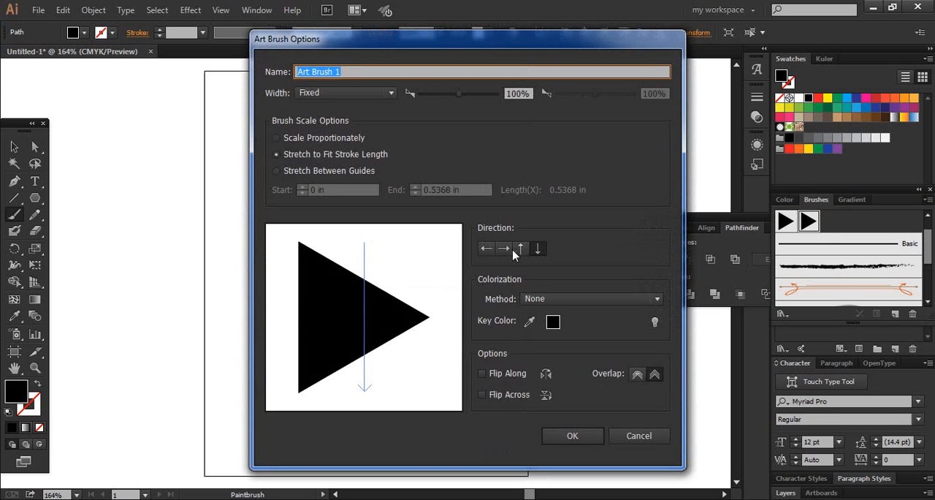
click(504, 249)
click(572, 436)
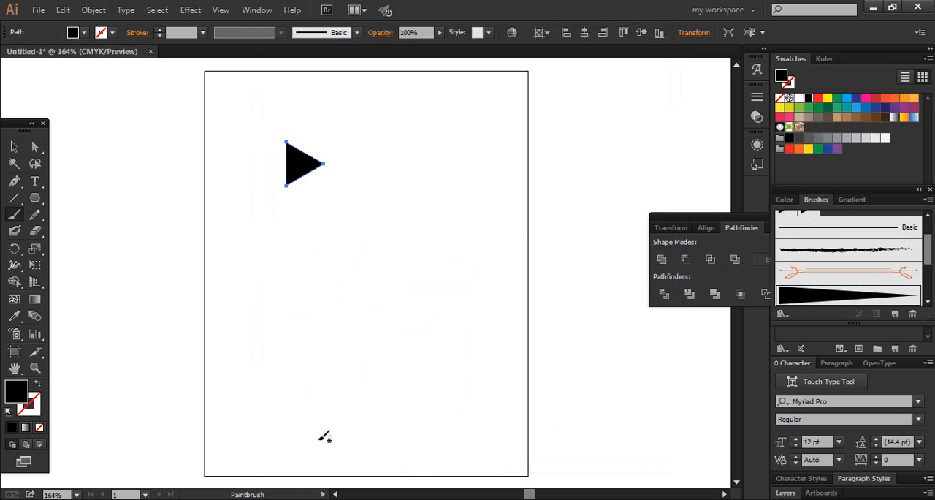
Step: Paint two long, rising diagonal test strokes with the art brush and undo the upper one
mouse_move(257, 426)
mouse_down()
mouse_move(521, 237)
mouse_move(596, 174)
mouse_up()
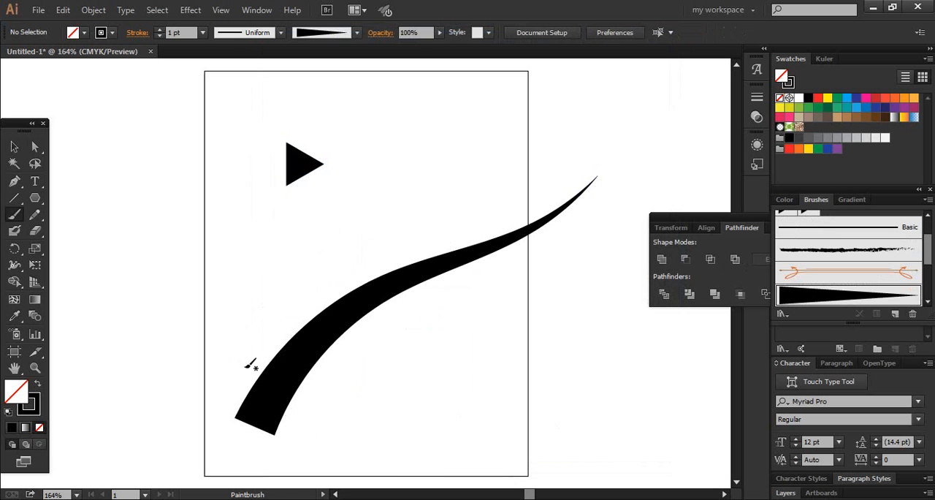
mouse_move(217, 336)
mouse_down()
mouse_move(330, 223)
mouse_move(531, 58)
mouse_up()
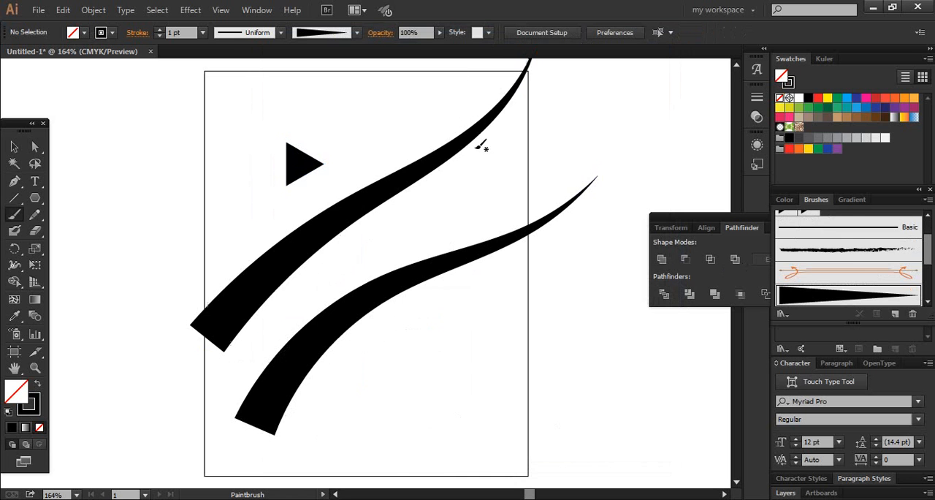
key(ctrl+z)
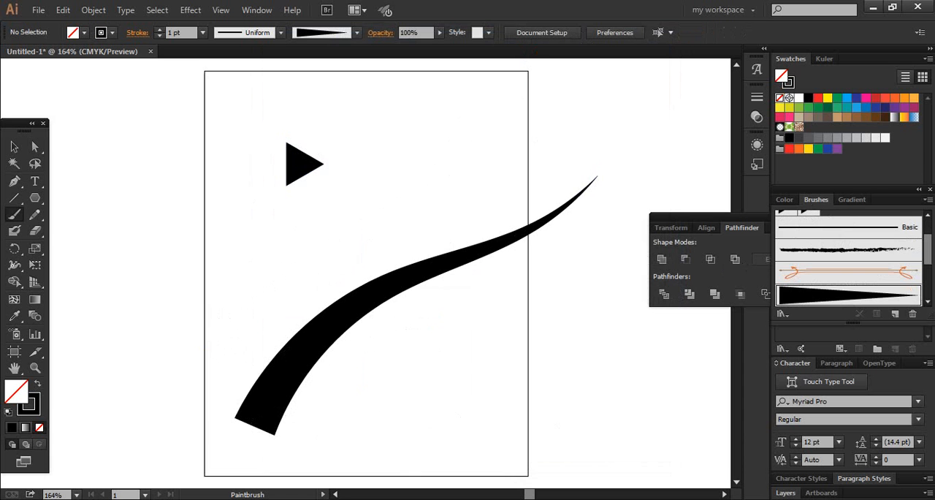
Step: Review the triangle art brush's width, scale, direction and colorization options, leaving them as they are
click(929, 200)
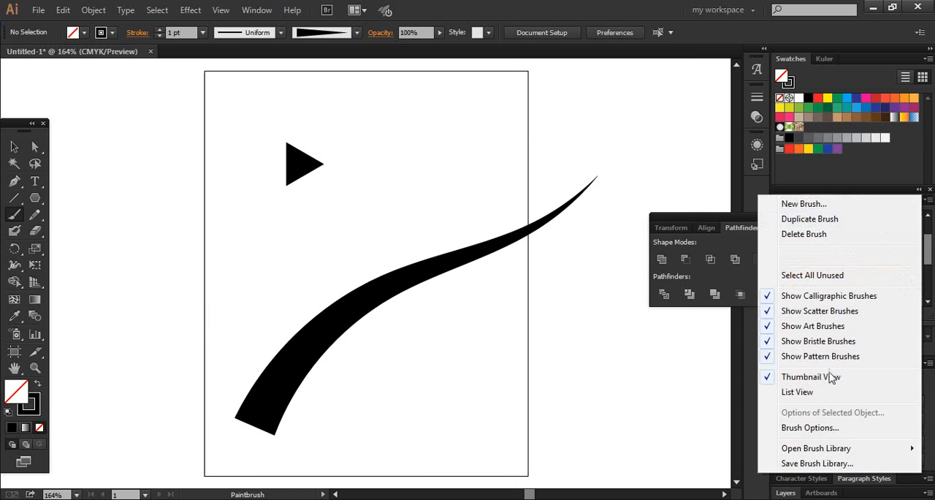
click(788, 428)
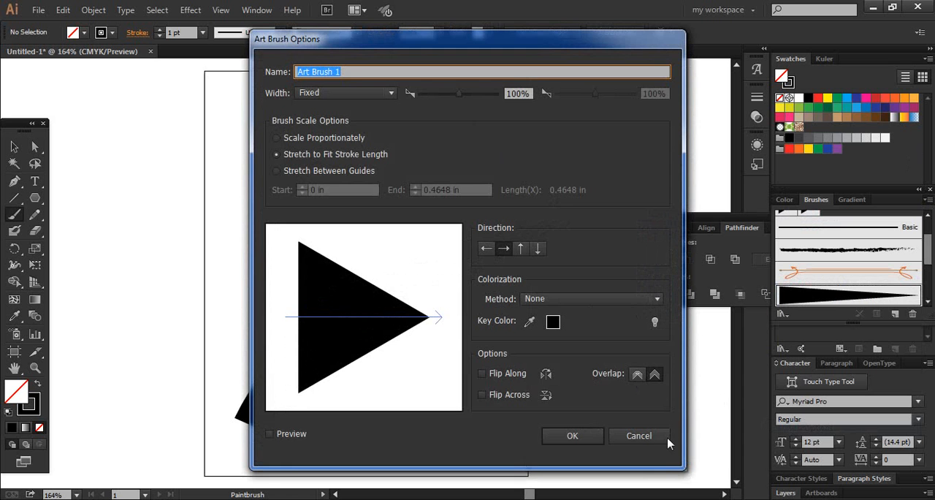
click(628, 434)
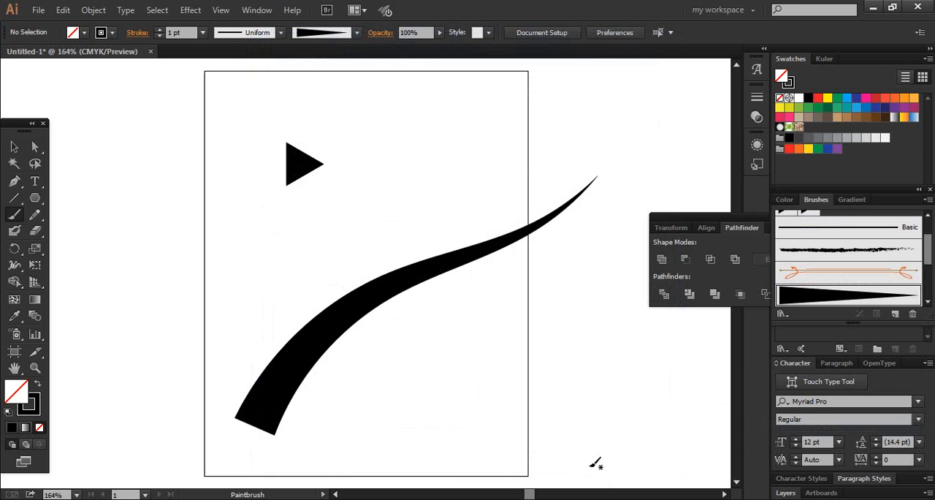